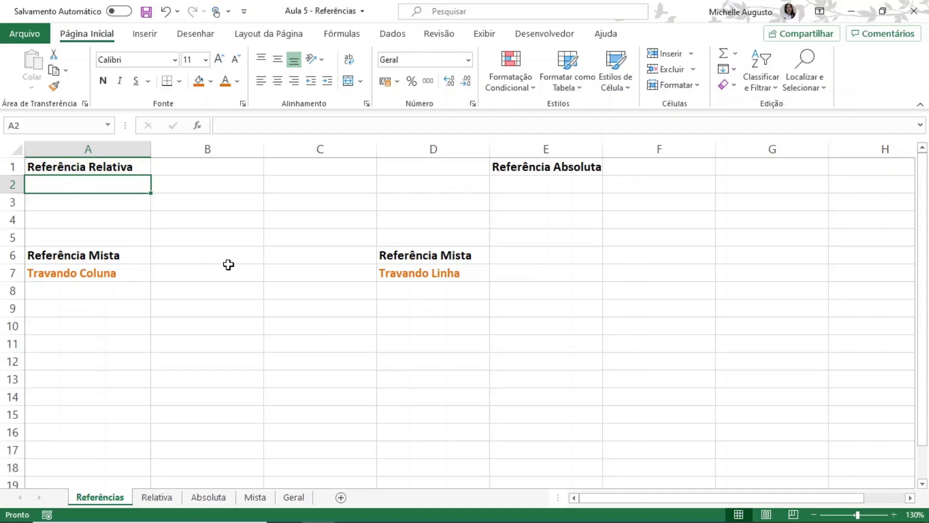
Enter the relative reference =M2 in A2 and fill it across A2:C5 under Referência Relativa
text(=)
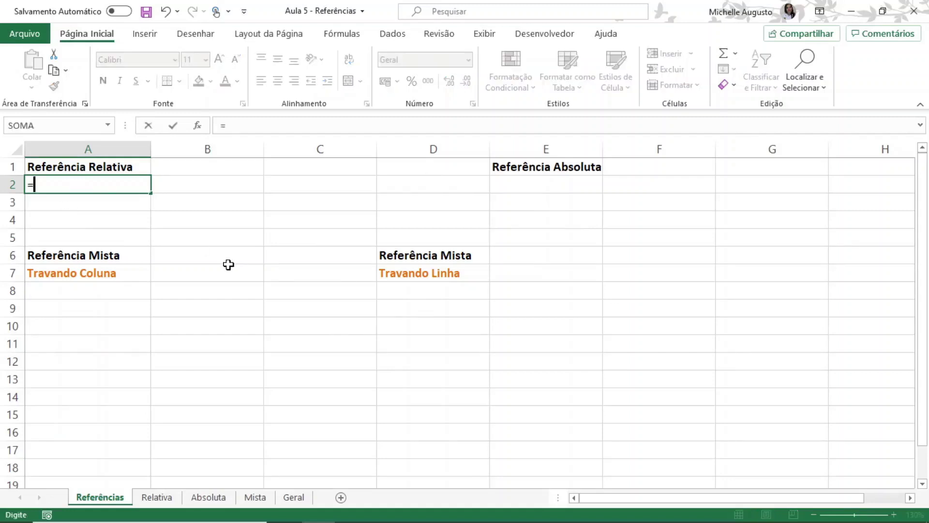
text(M2)
key(Return)
key(Up)
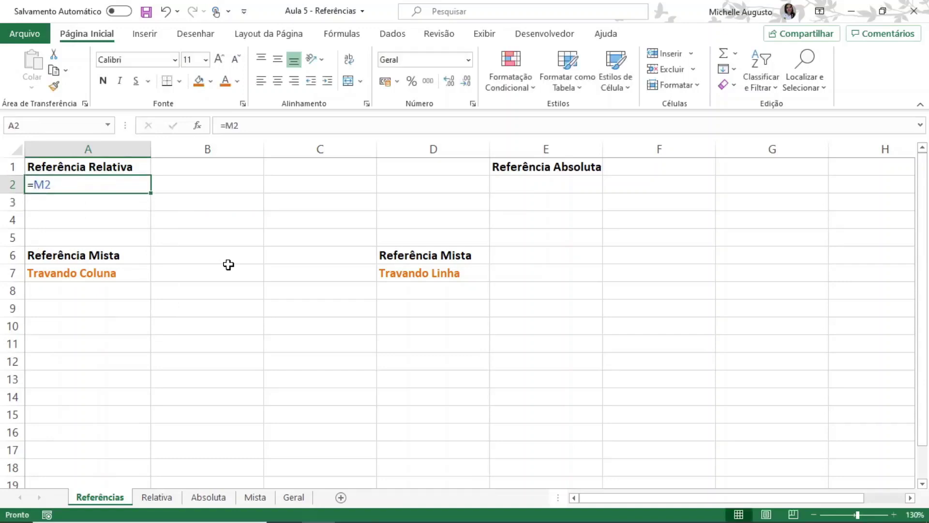
drag(151, 193, 336, 244)
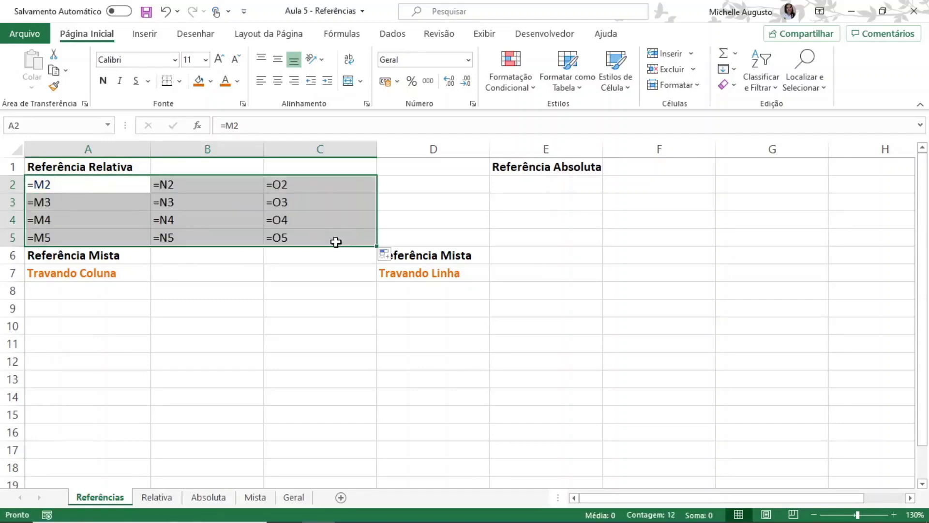
click(178, 274)
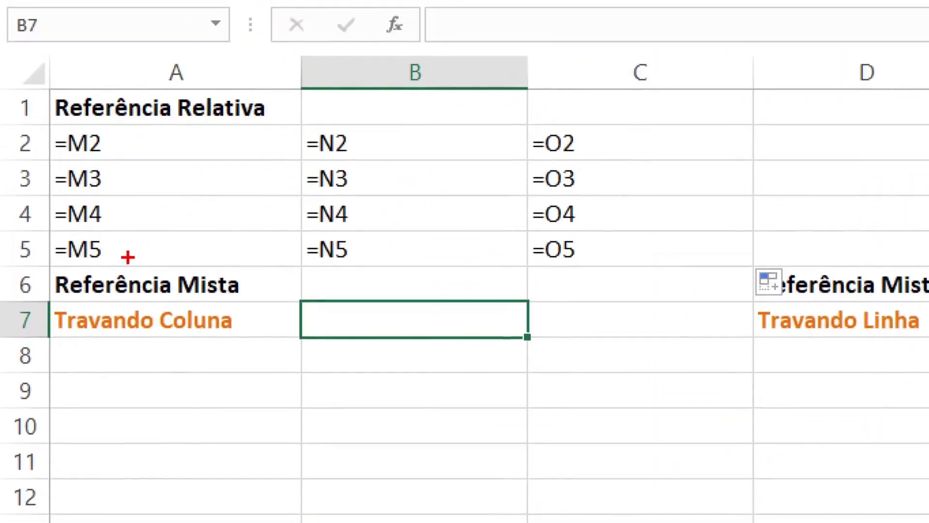
drag(124, 259, 124, 119)
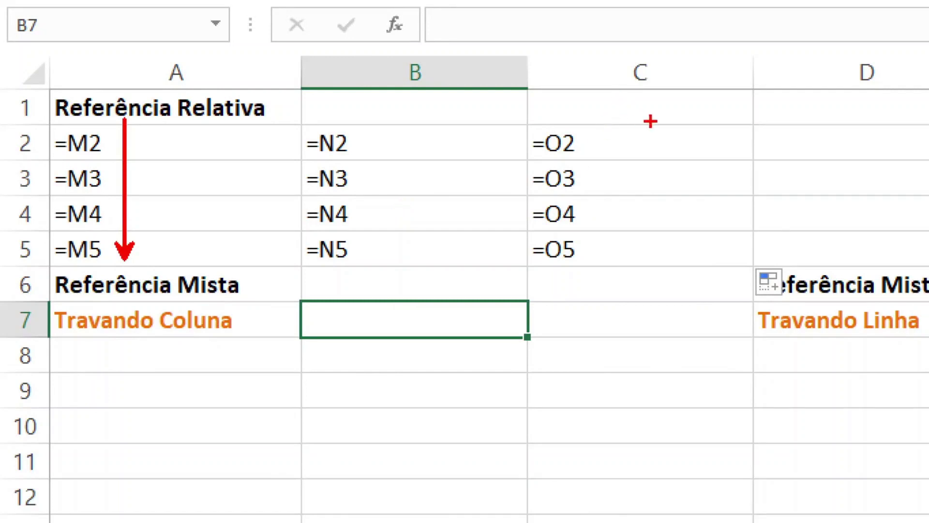
drag(627, 102, 296, 98)
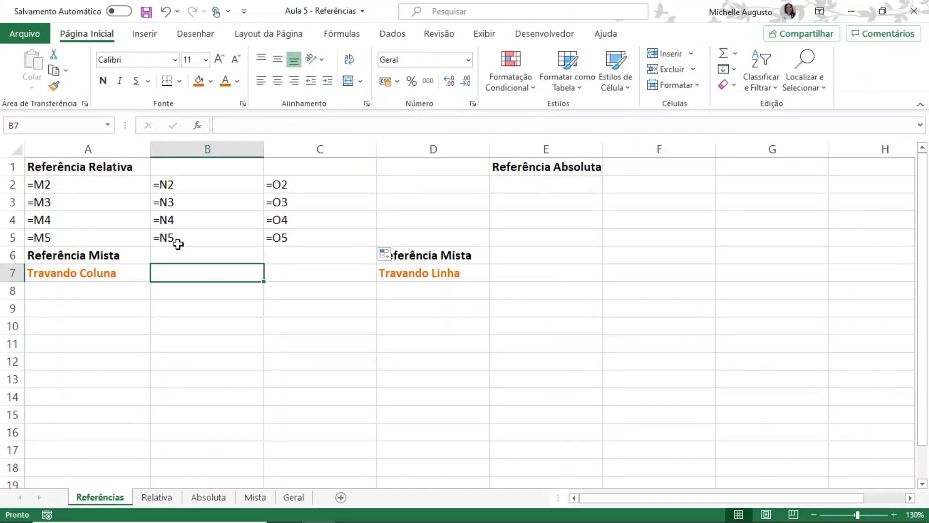
Enter the mixed reference =$M8 in A8 under Travando Coluna, locking only the column
click(105, 287)
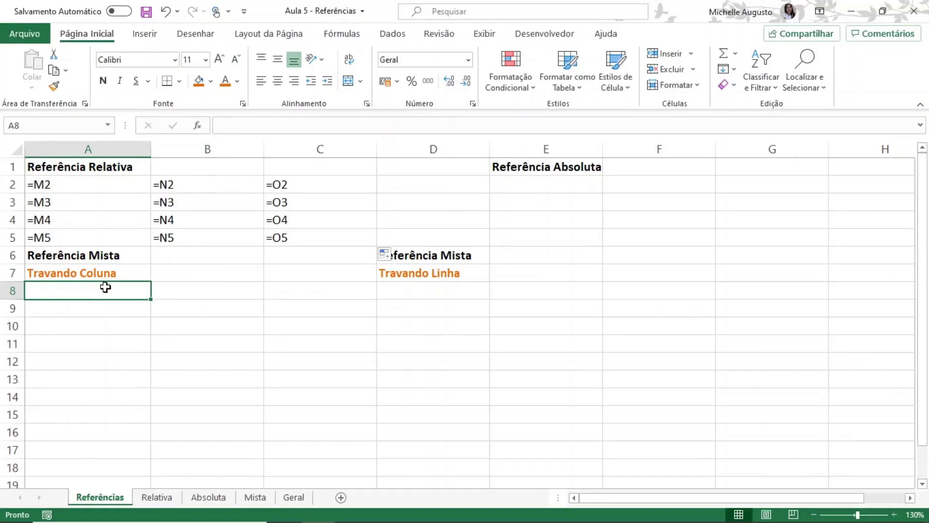
text(=M8)
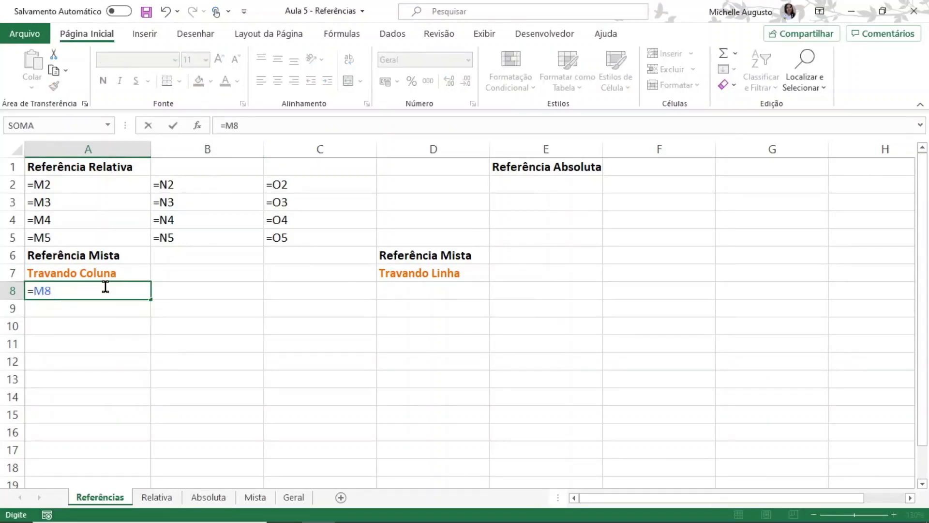
key(F4)
key(F4)
key(F4)
key(Return)
key(Up)
key(F2)
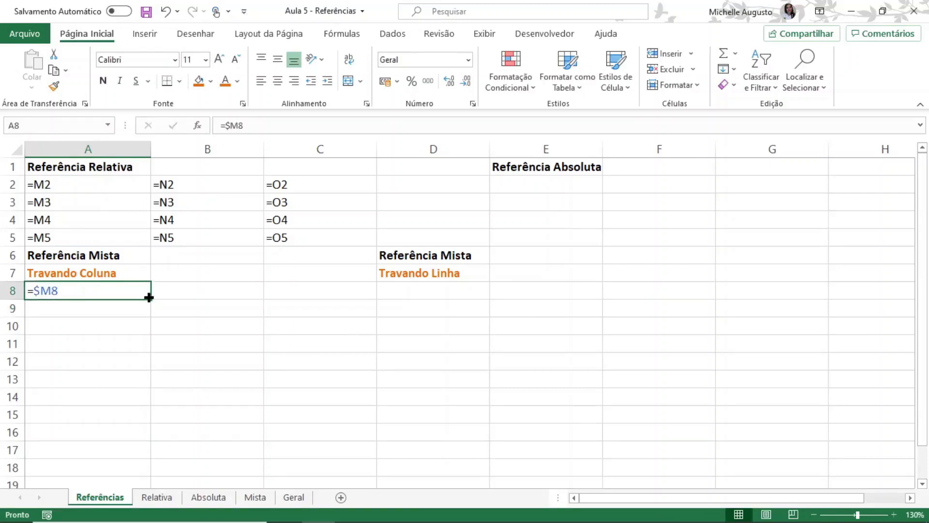
Fill the column-locked formula from A8 down to row 12 and across to column C
drag(151, 300, 159, 382)
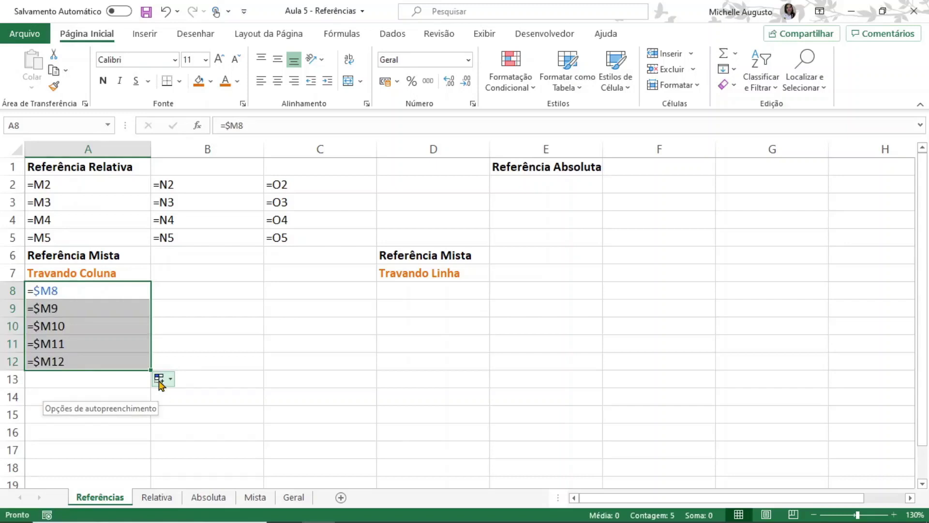
drag(151, 369, 322, 371)
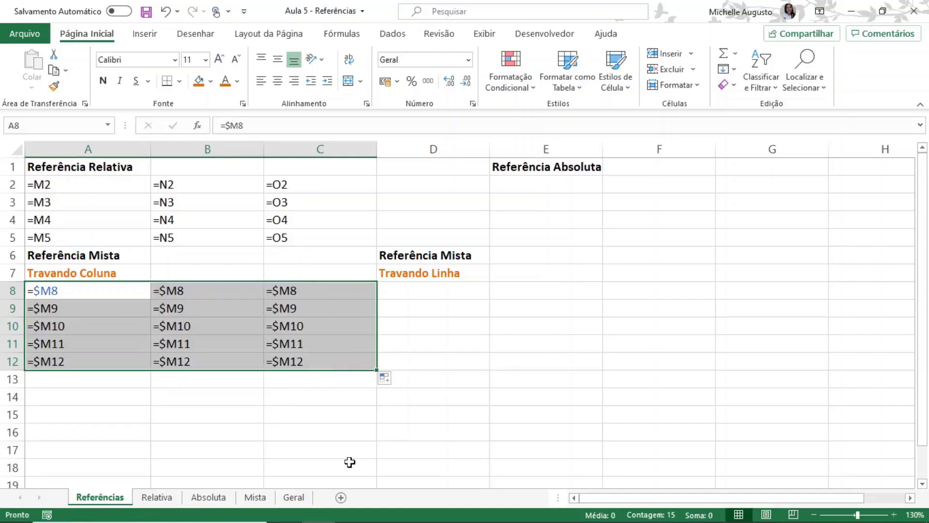
click(89, 416)
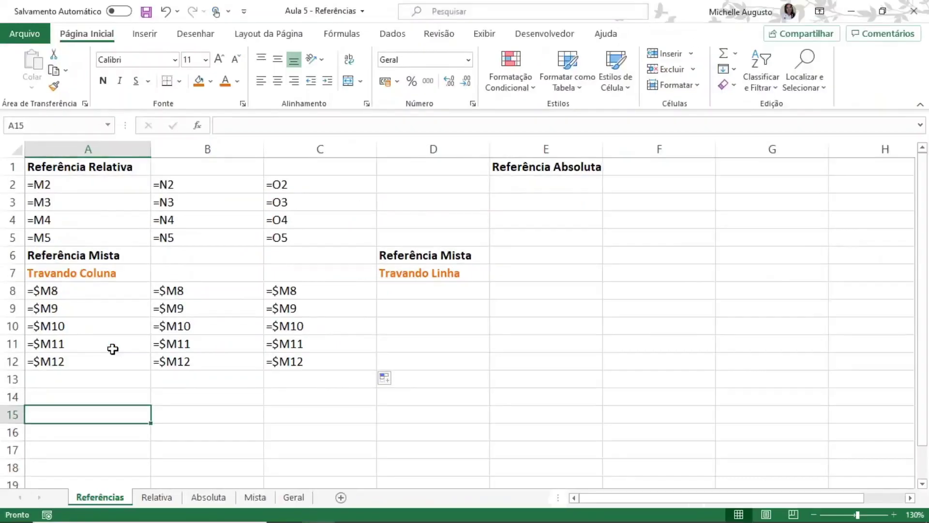
Enter the formula =M8 in D8 under Travando Linha
click(431, 293)
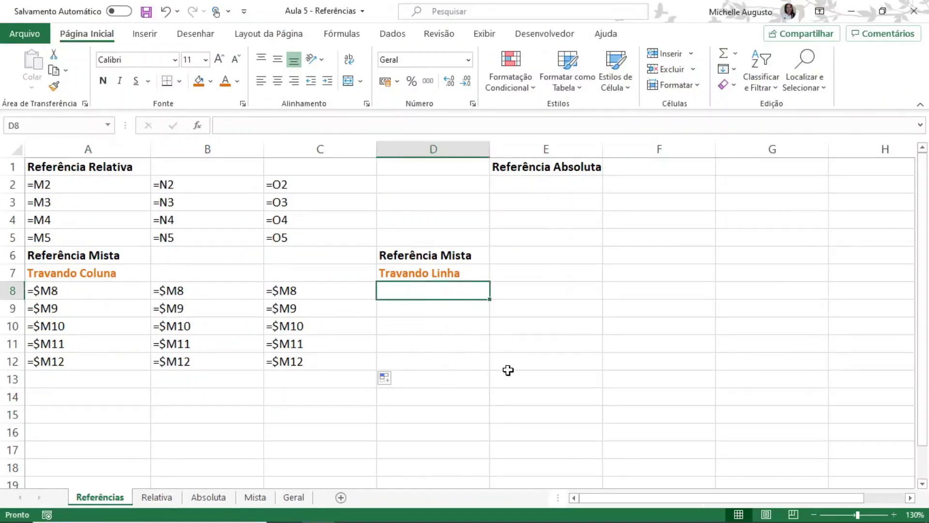
text(=M8)
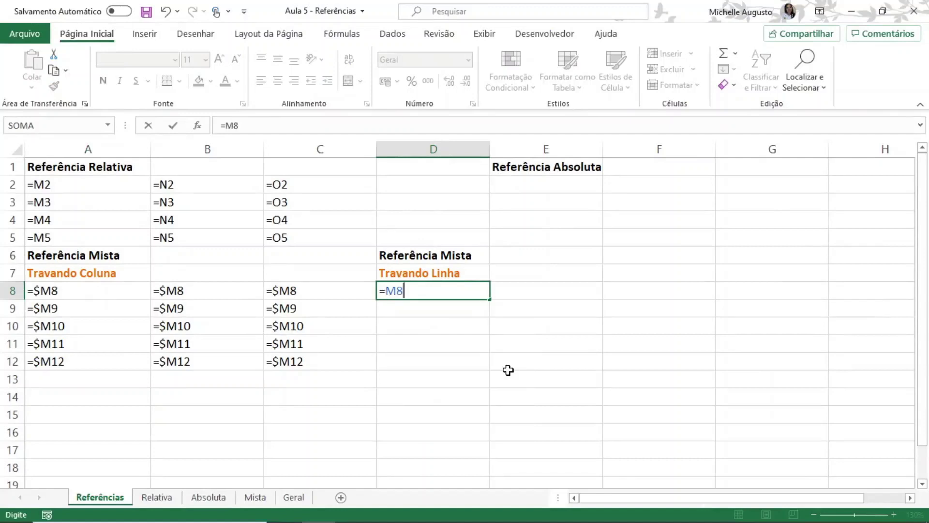
key(Return)
key(Up)
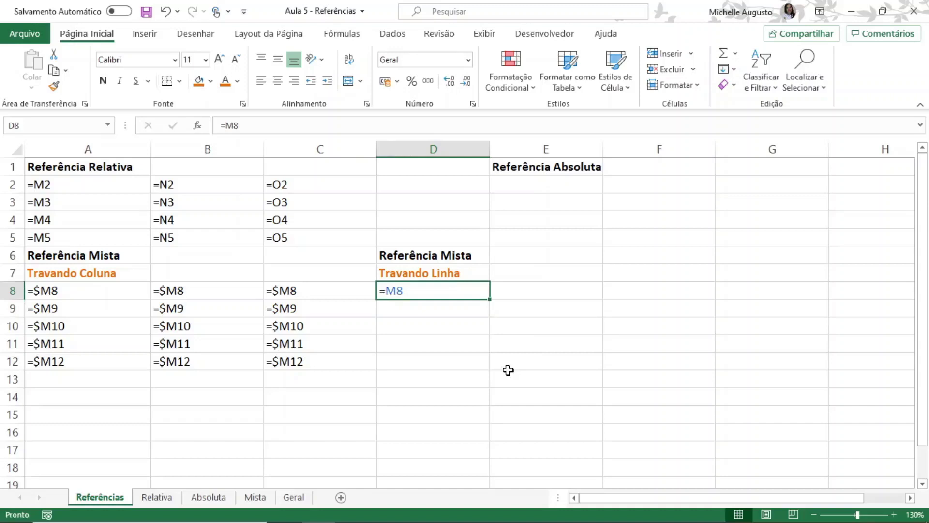
Change the reference in D8 to =M$8 so that only the row is locked
key(F4)
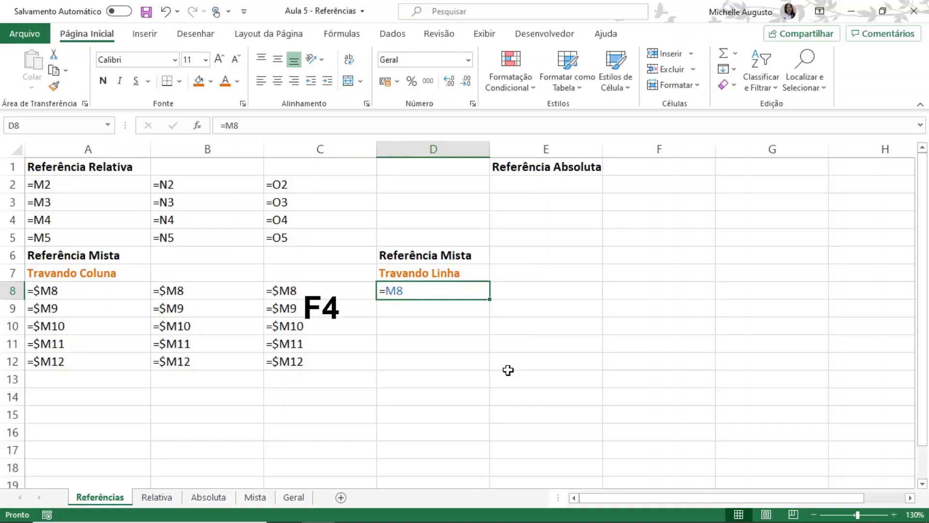
key(F2)
key(F4)
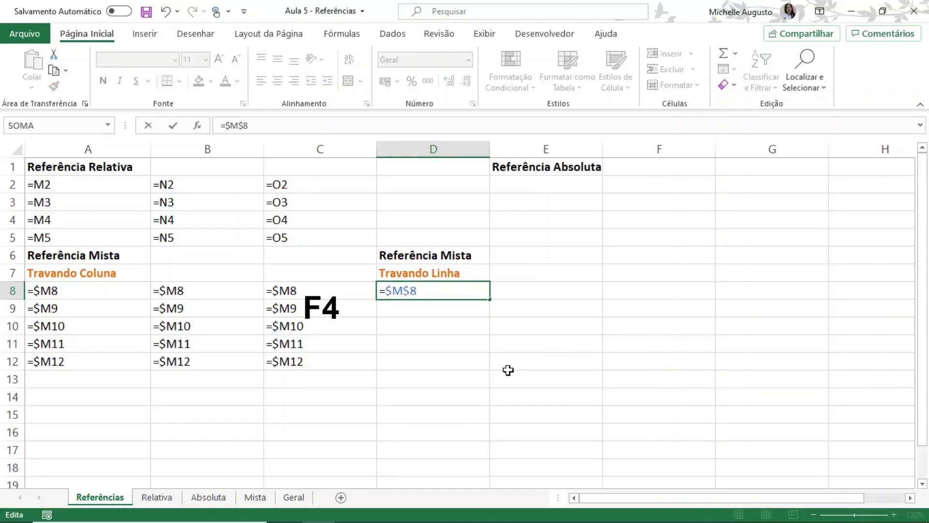
key(F4)
key(F4)
key(F4)
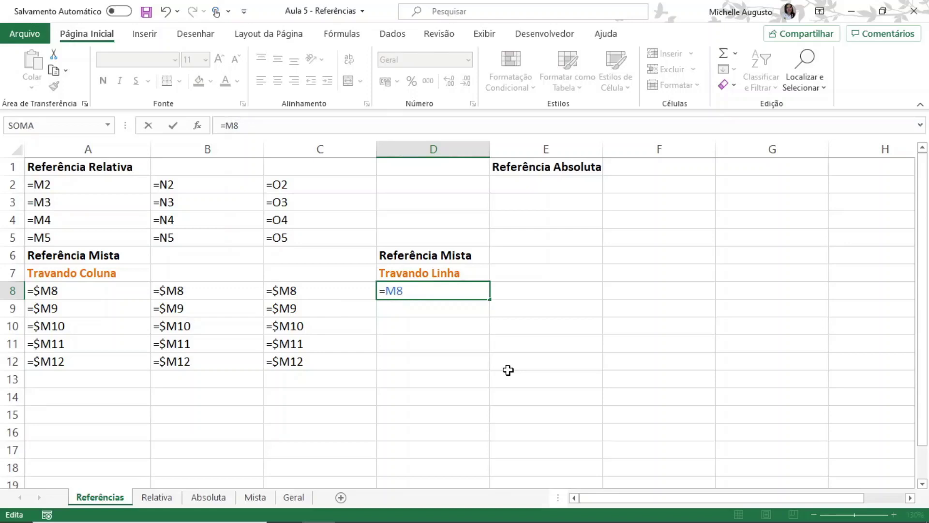
key(F4)
key(F4)
key(Return)
key(Up)
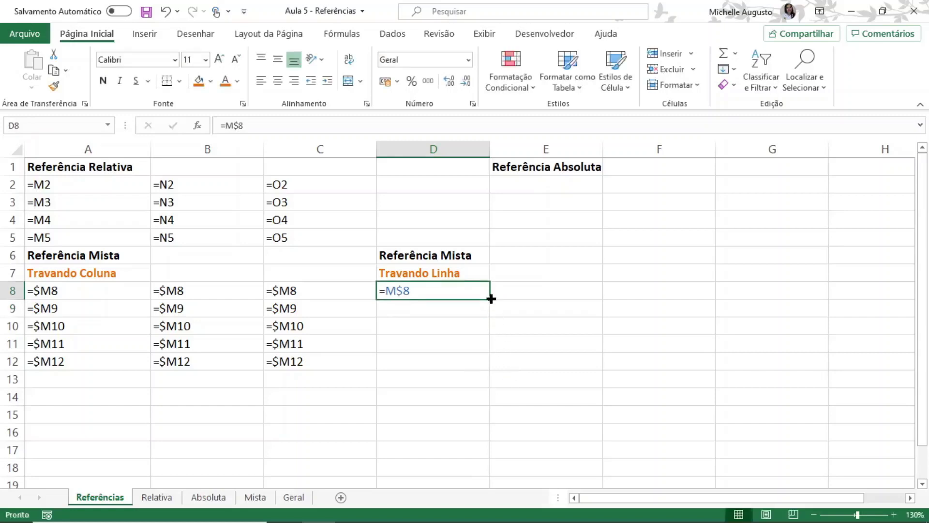
Fill the row-locked formula from D8 down to row 12 and across to column F
drag(492, 299, 495, 371)
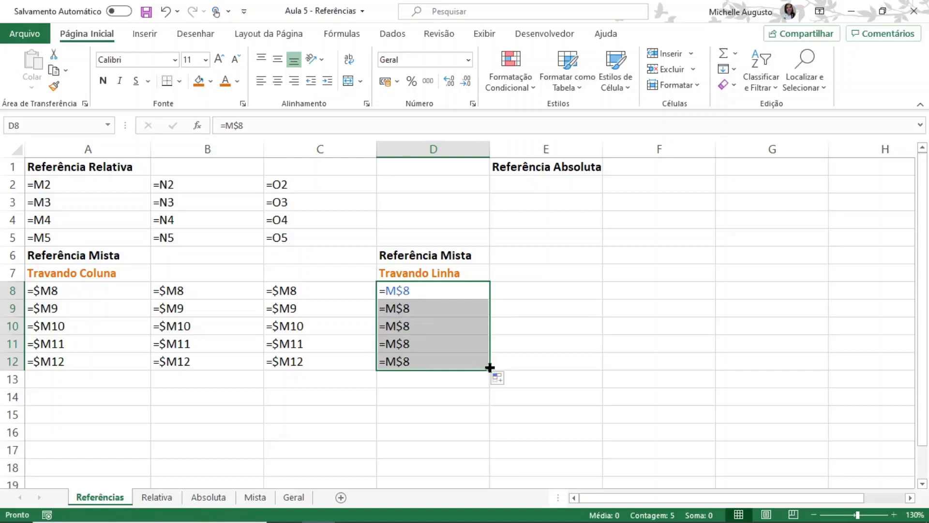
drag(492, 369, 710, 369)
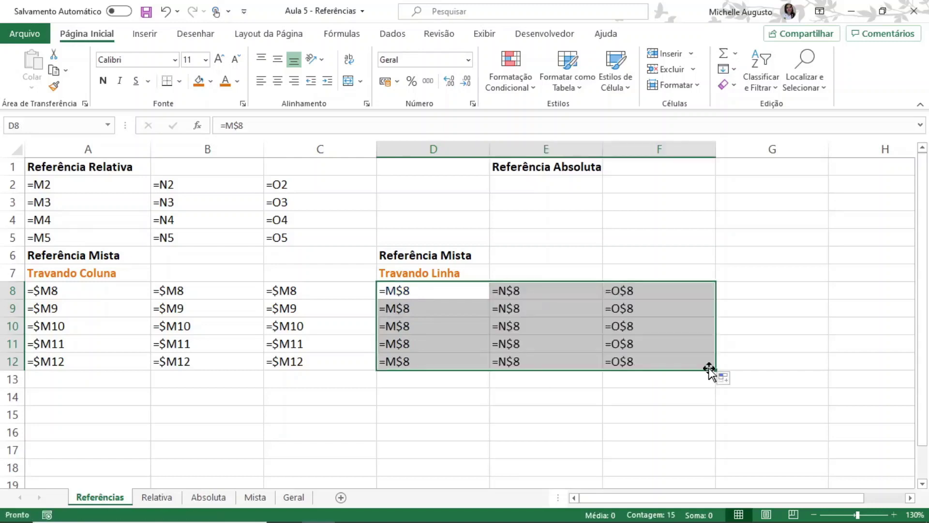
click(457, 405)
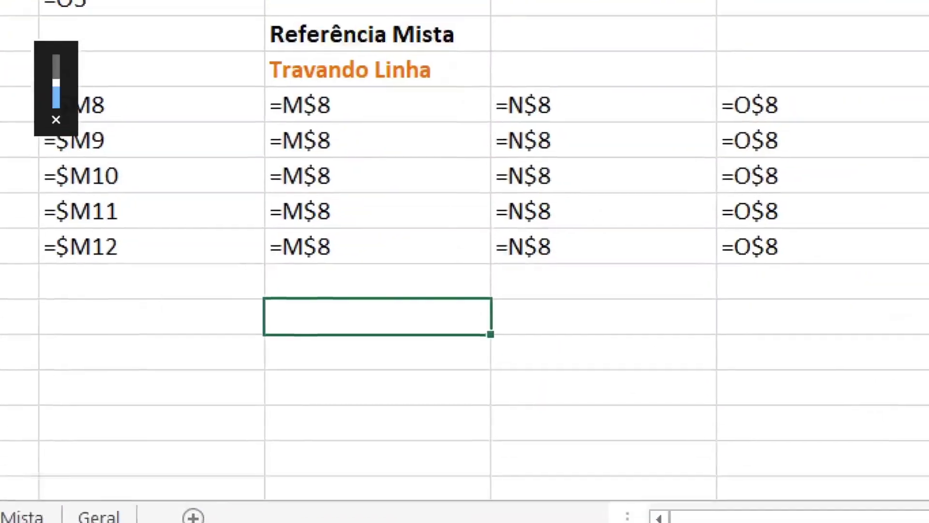
mouse_move(285, 156)
mouse_down()
mouse_move(353, 27)
mouse_move(331, 54)
mouse_up()
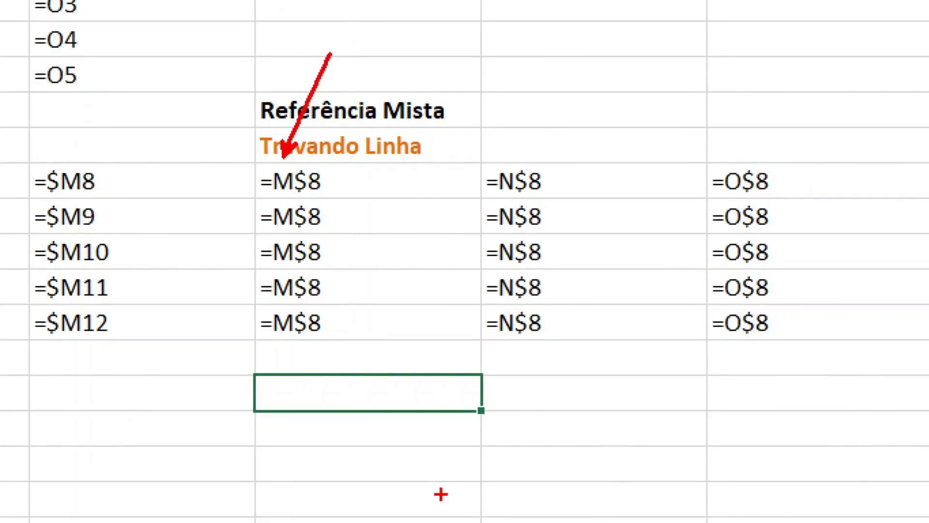
key(Escape)
Write the absolute reference =$M$2 in E2 under Referência Absoluta, locking both column and row
click(546, 185)
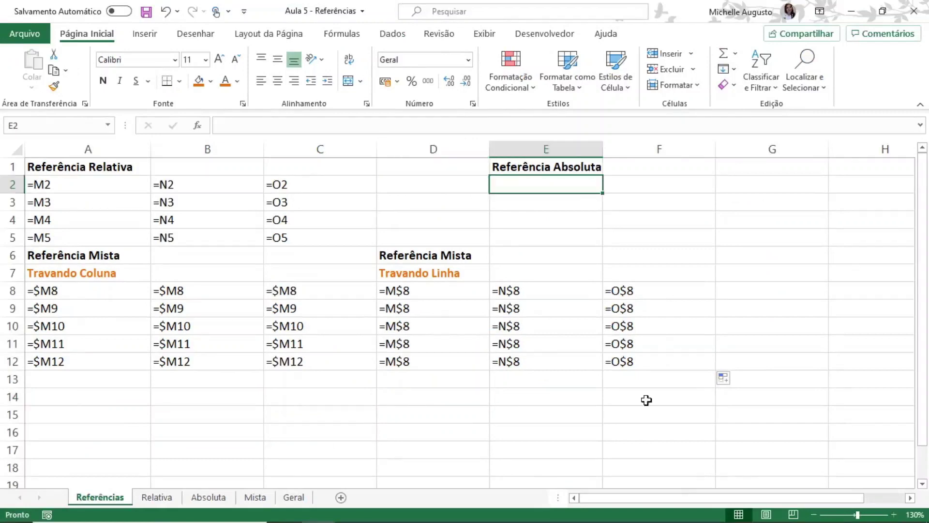
text(=M2)
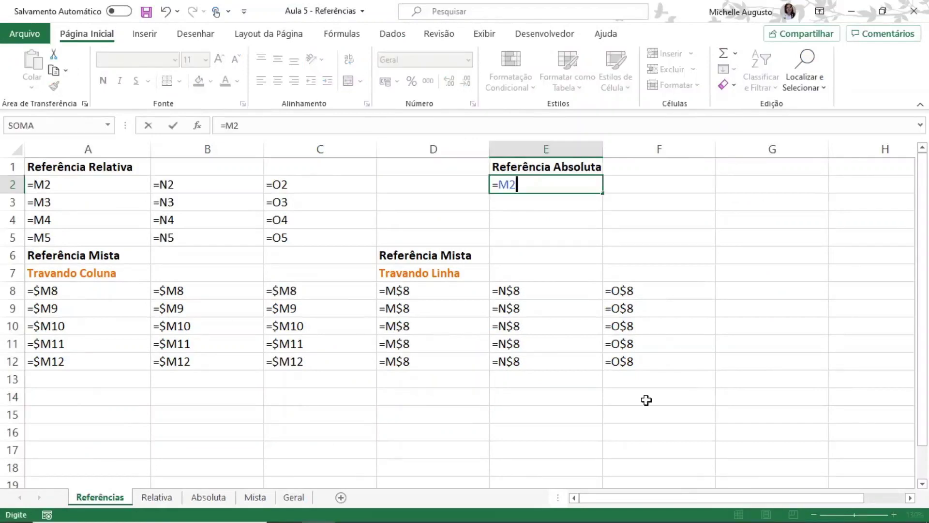
key(F4)
key(F4)
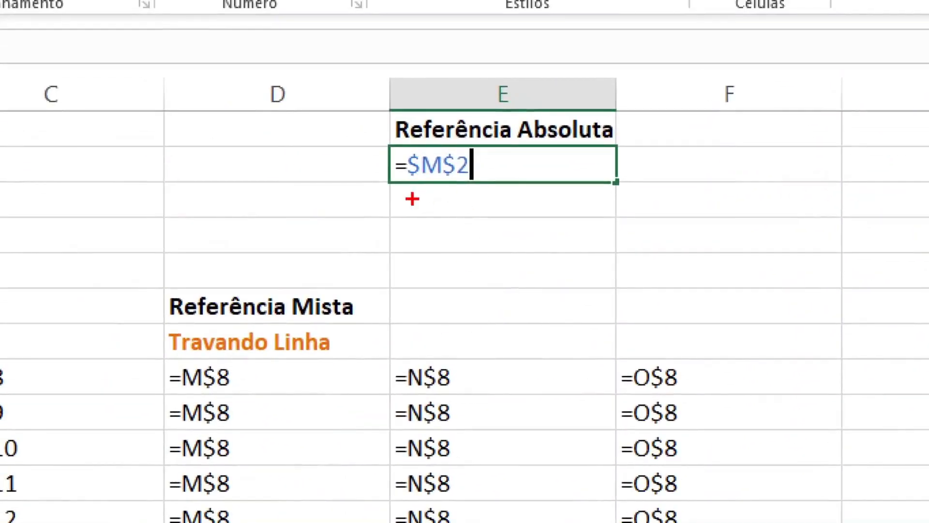
drag(413, 194, 346, 264)
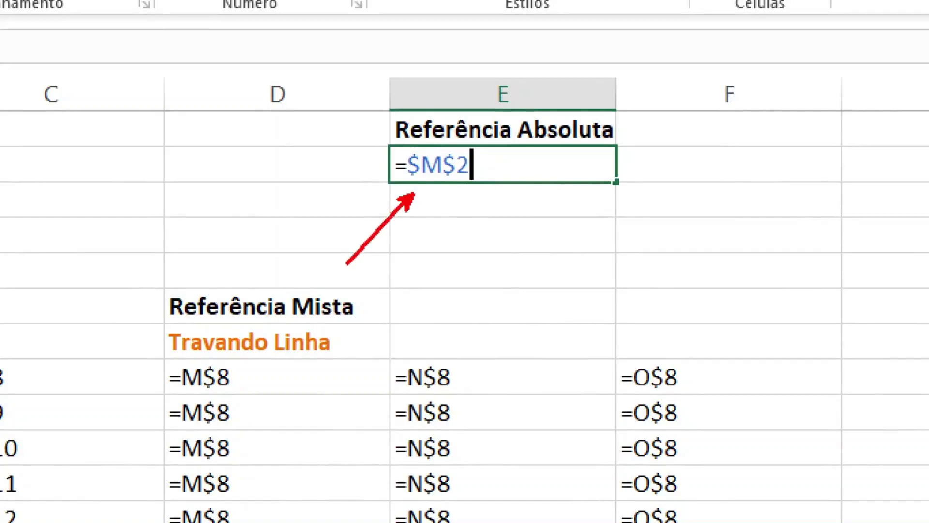
drag(455, 191, 484, 286)
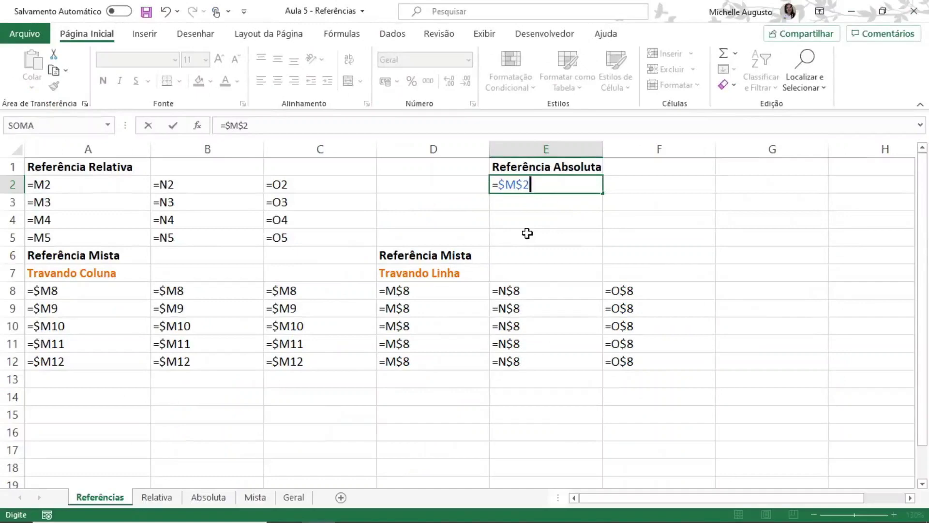
Commit the absolute reference in E2 and fill it across E2:G5
key(Return)
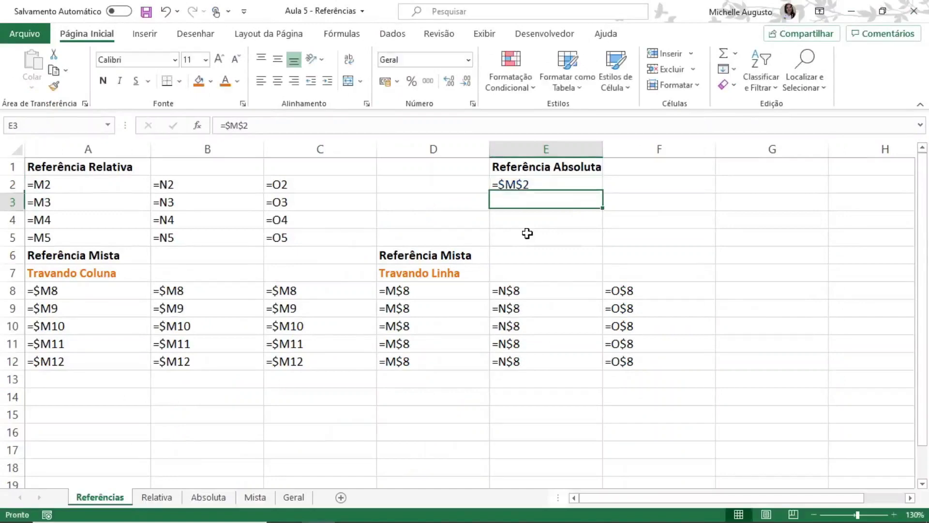
key(Up)
key(F2)
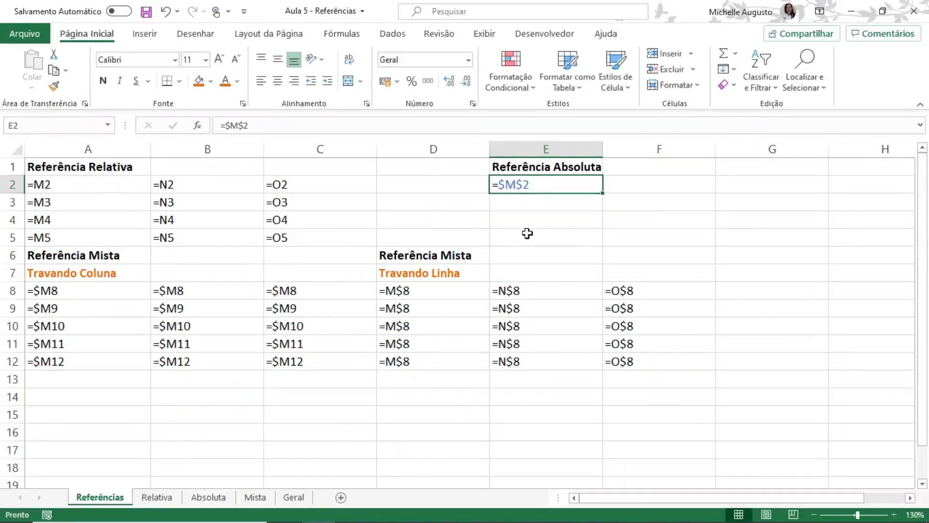
drag(602, 193, 816, 244)
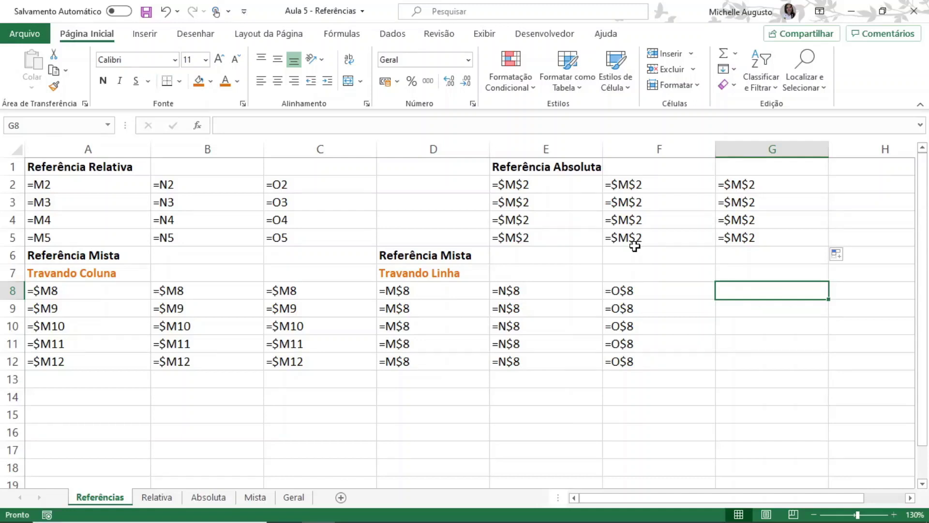
On the Relativa sheet, start an SE formula for the Desempenho cells D5:D13 with the logical test C5>=B5
click(158, 499)
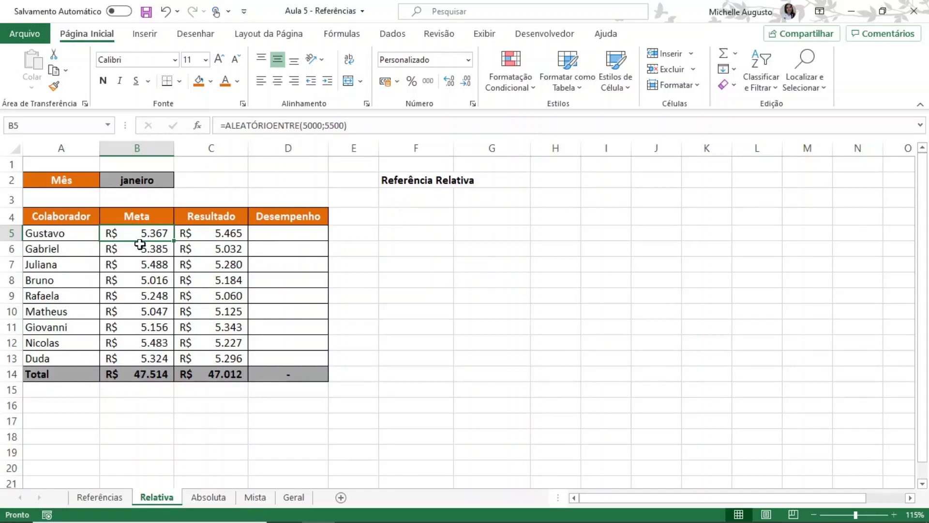
click(303, 231)
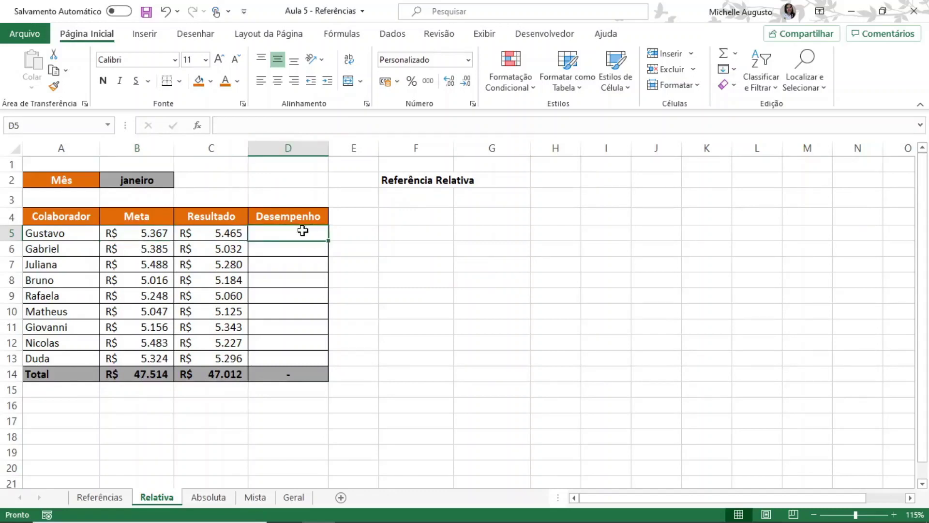
key(ctrl+shift+Down)
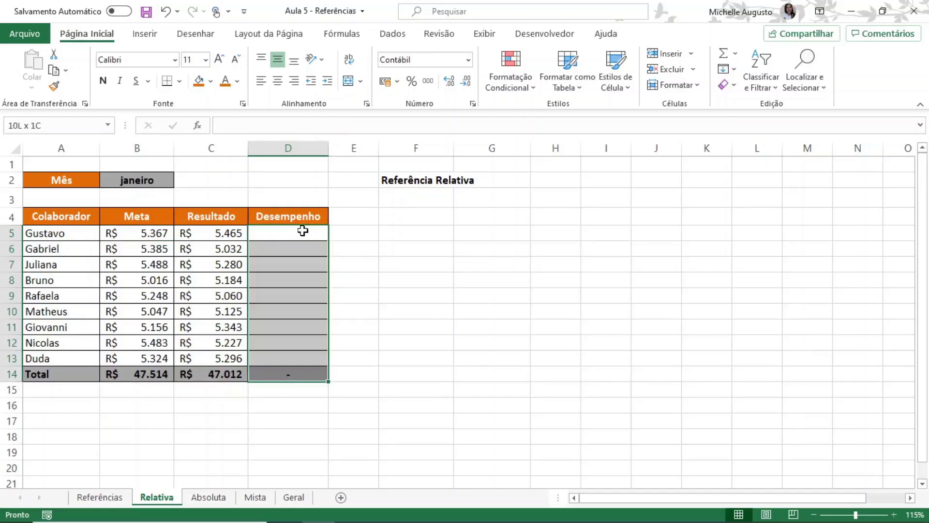
key(shift+Up)
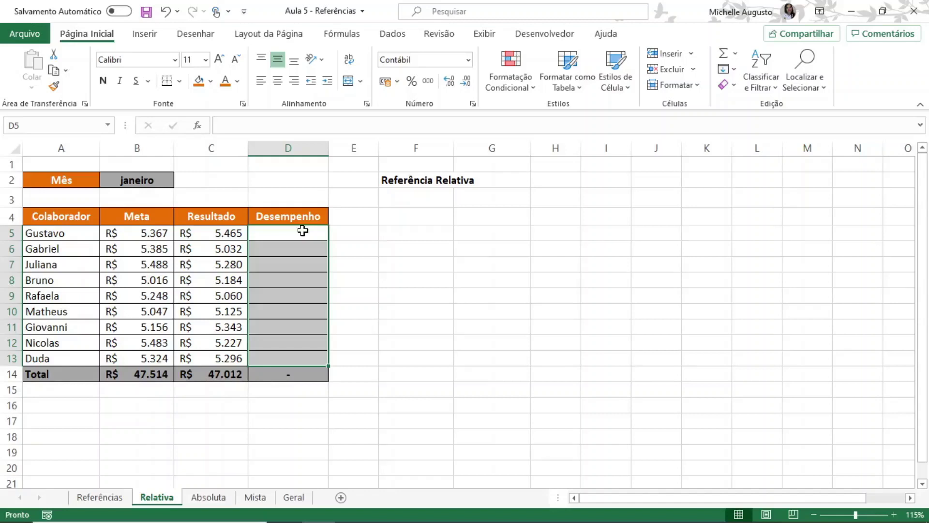
text(=SE()
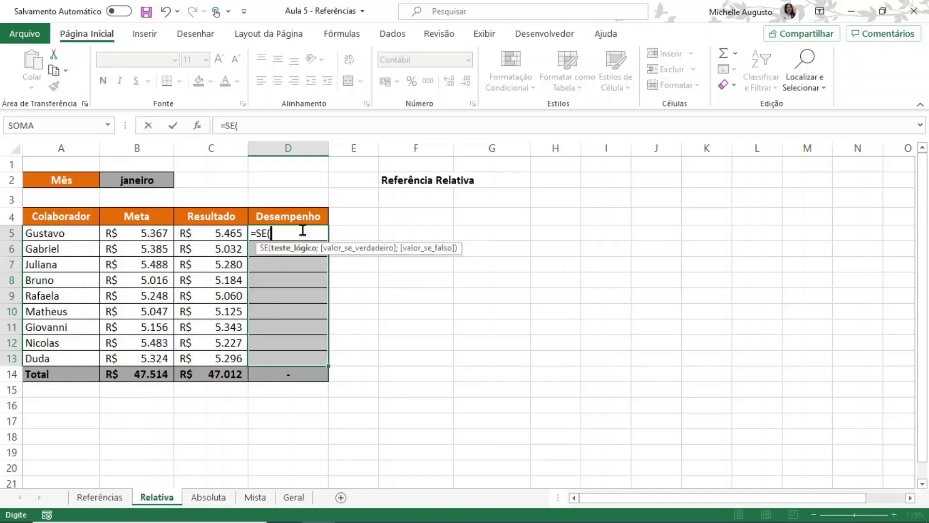
key(Left)
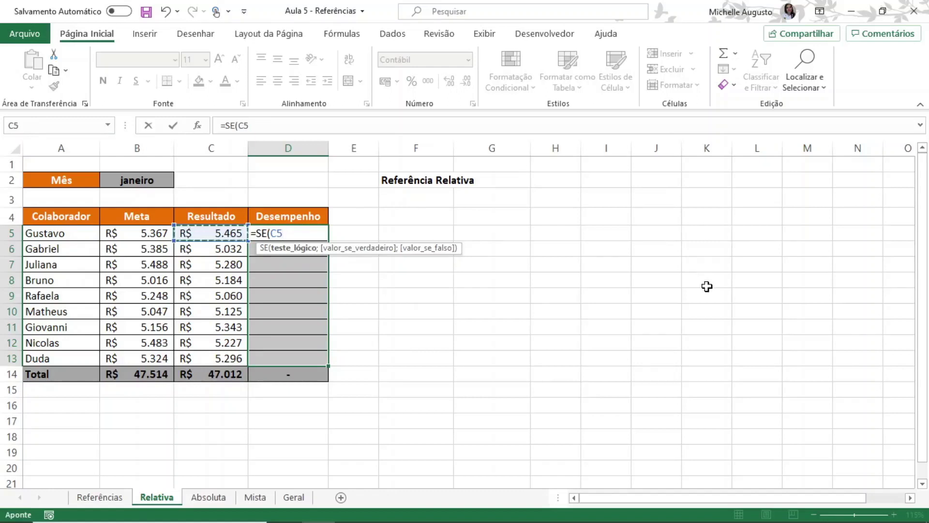
text(>=)
key(Left)
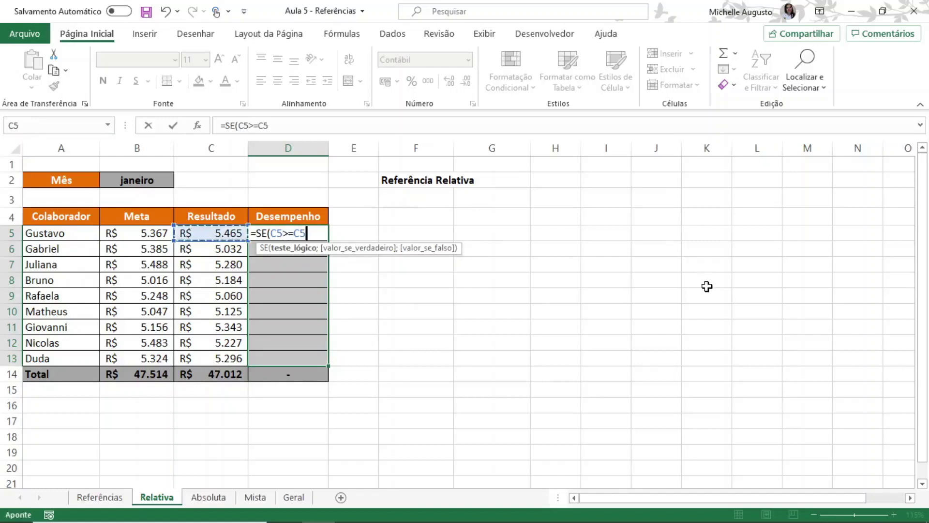
key(Left)
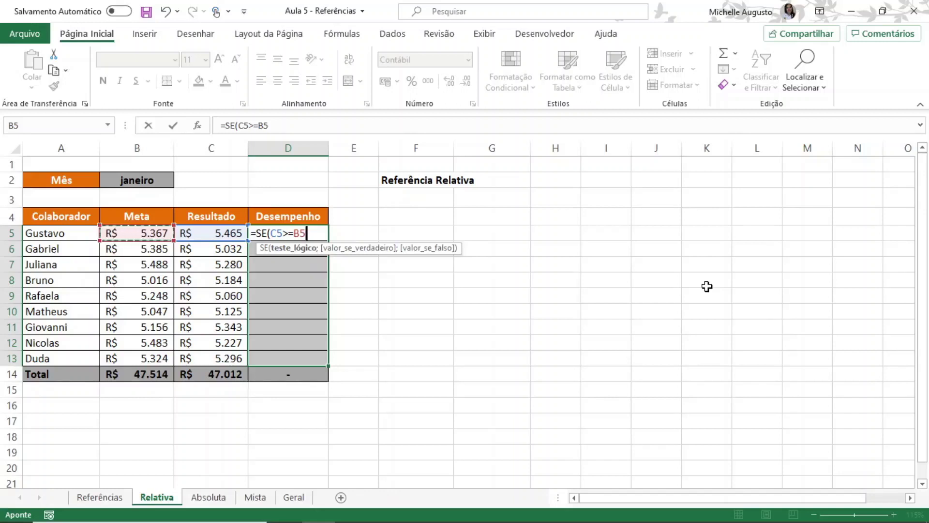
Complete the SE formula with "OK" if true and "MELHORAR" if false, and enter it in all of D5:D13
text(;)
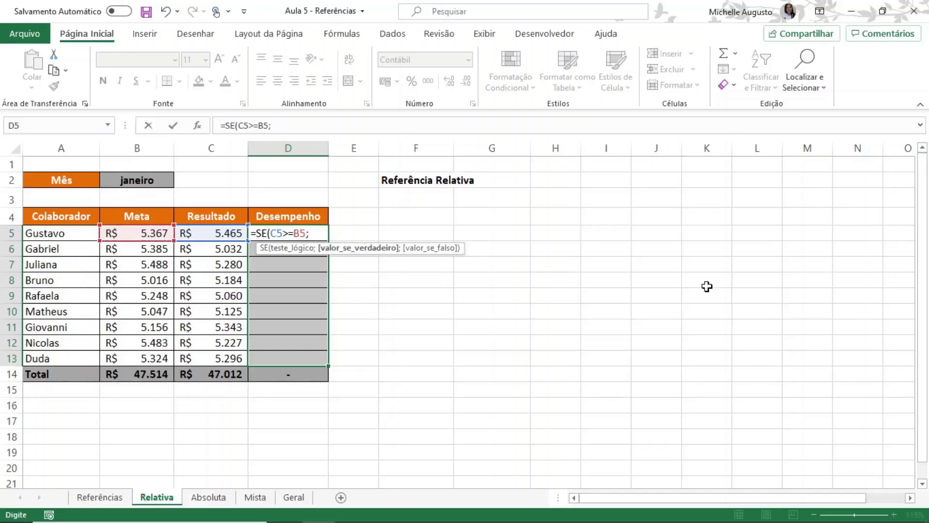
text("OK";)
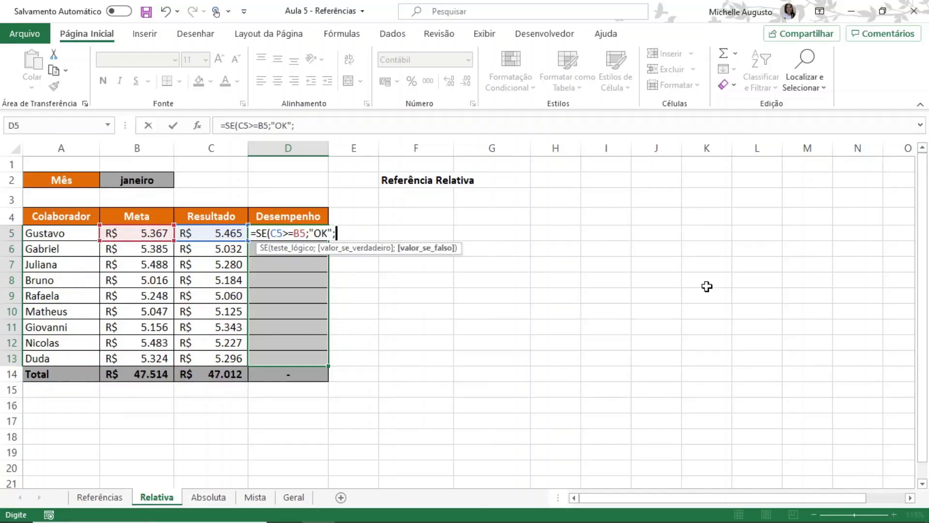
text(")
text(MELHO)
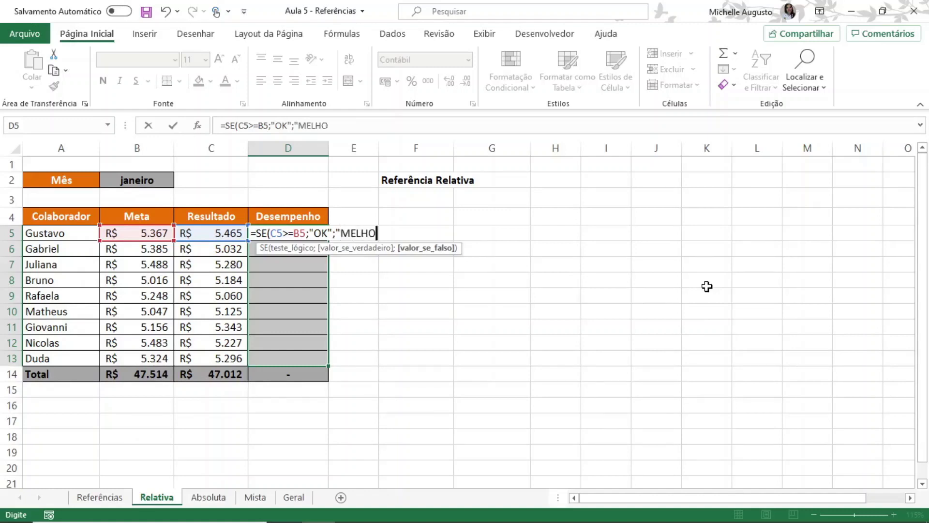
text(RAR"))
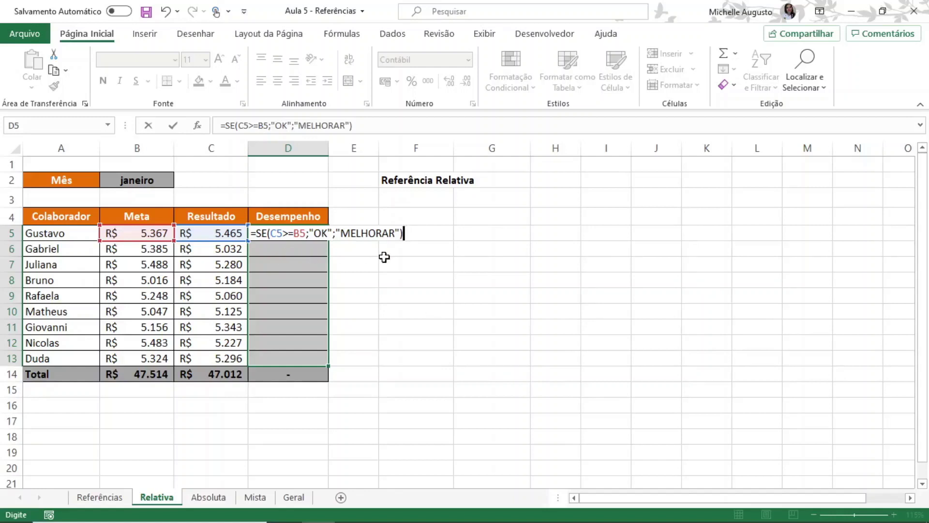
key(ctrl+Return)
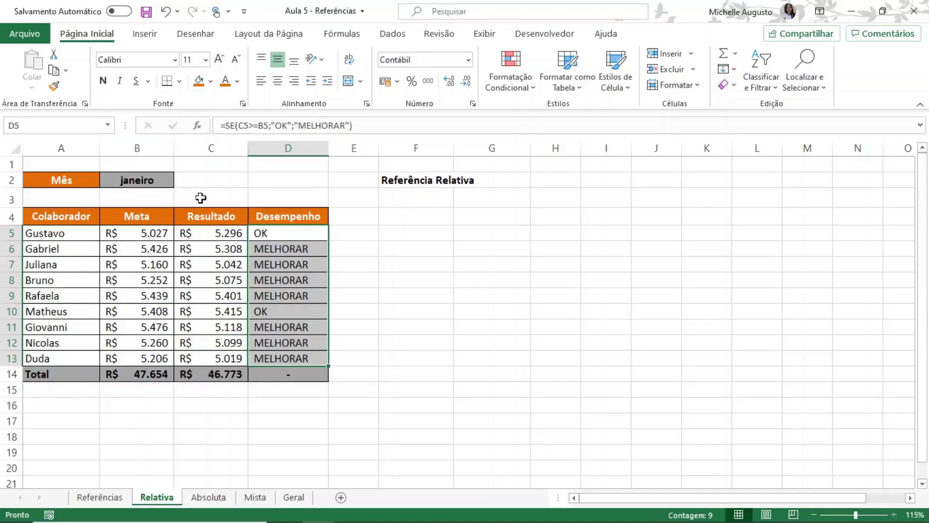
Change the month in B2 successively to fevereiro, março, abril, maio and junho
click(164, 182)
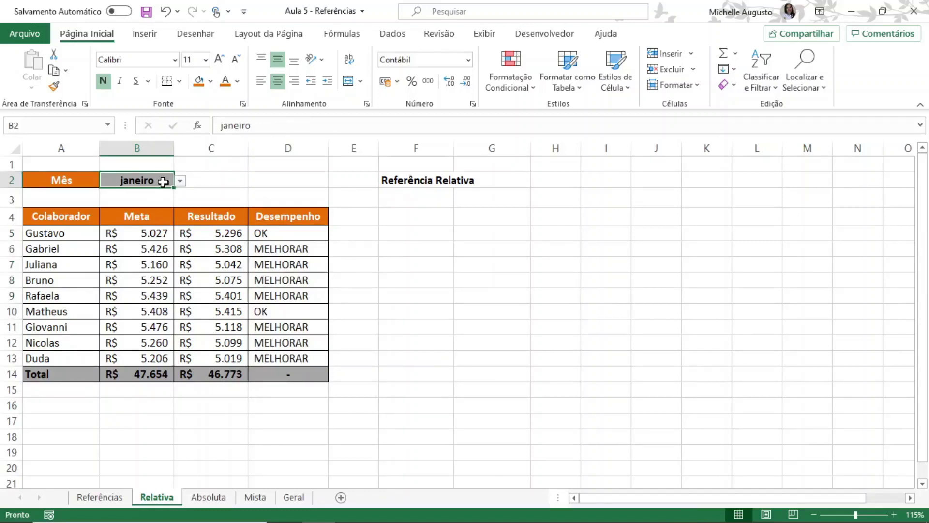
click(180, 181)
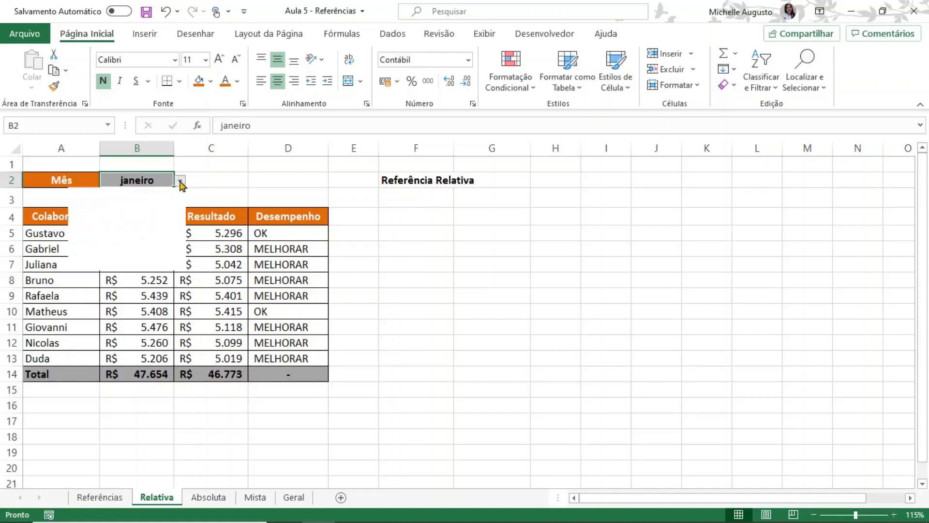
click(115, 204)
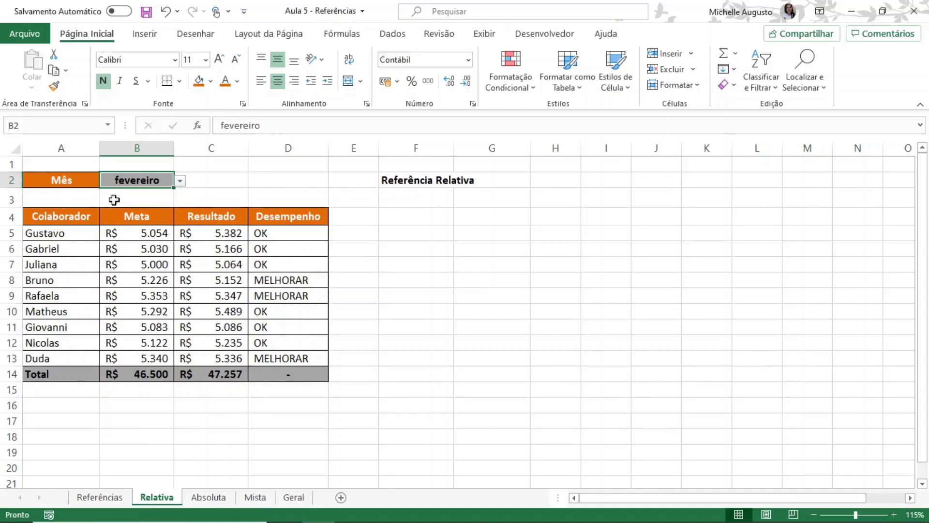
click(180, 181)
click(100, 214)
click(179, 183)
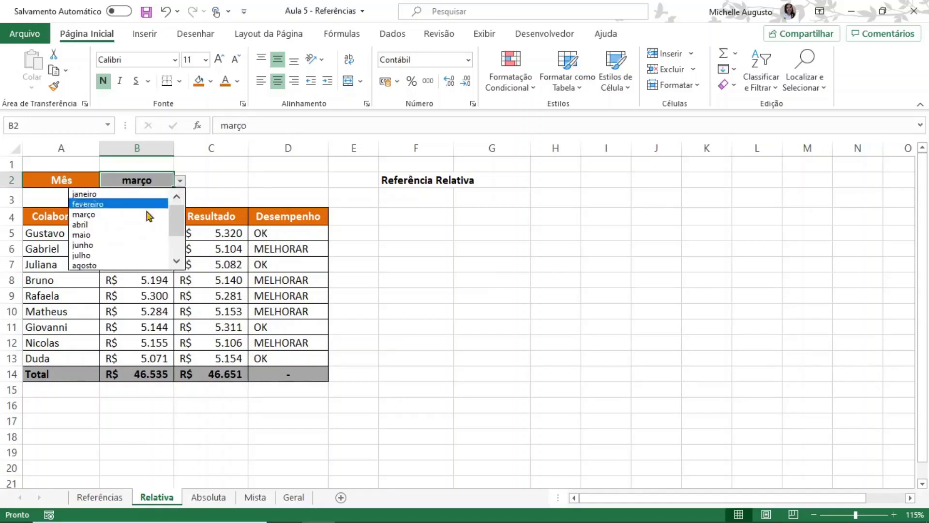
click(124, 226)
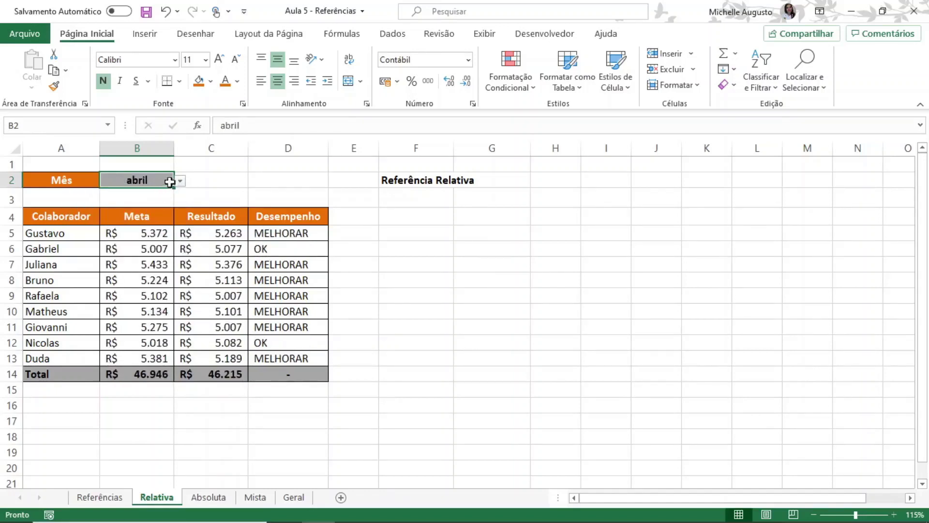
click(179, 181)
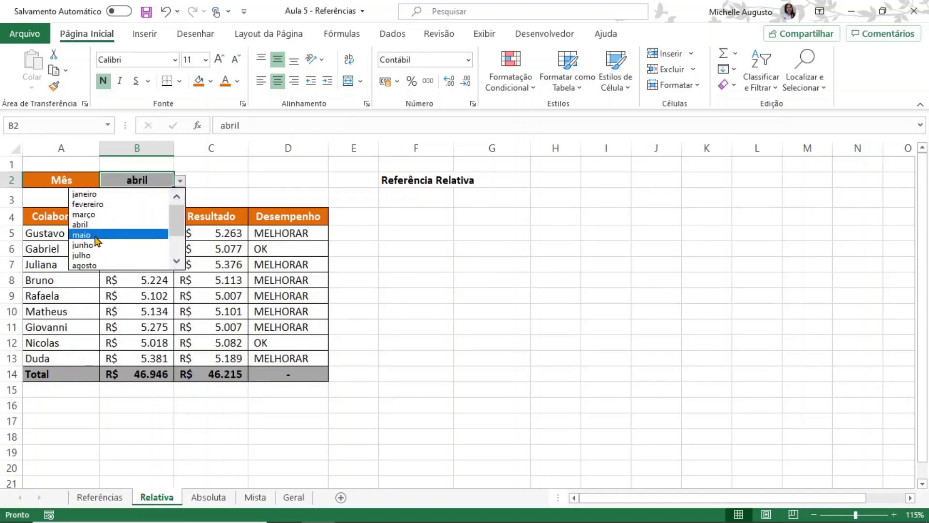
click(92, 235)
click(180, 182)
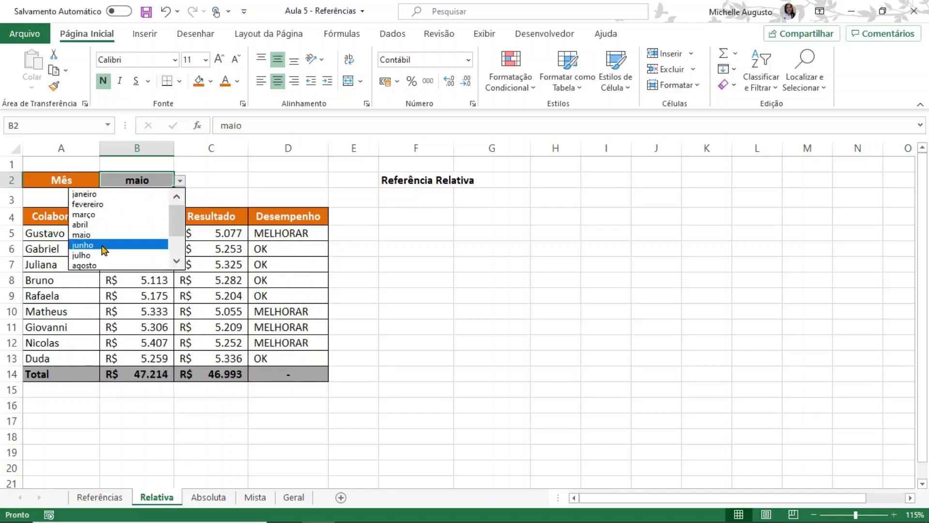
click(100, 245)
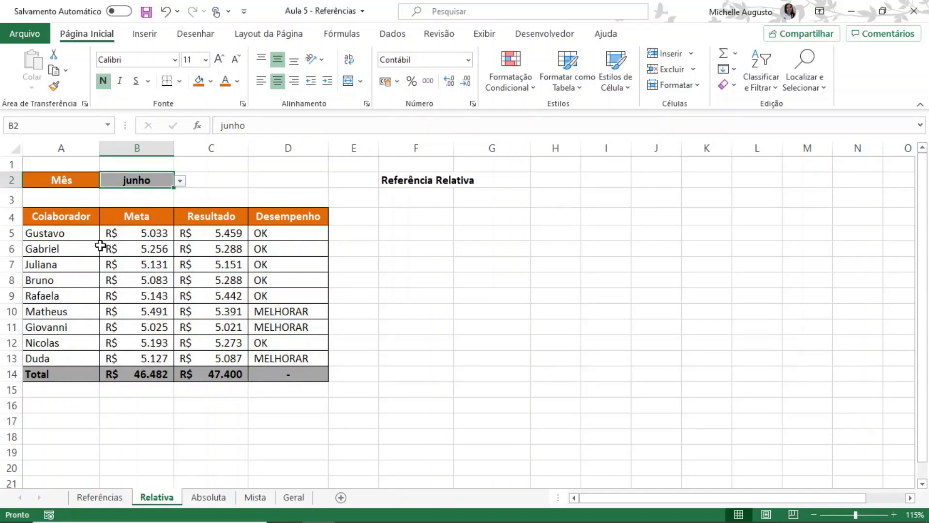
Show the formulas on the Relativa sheet to examine the Desempenho references, and return to displaying values
key(ctrl+grave)
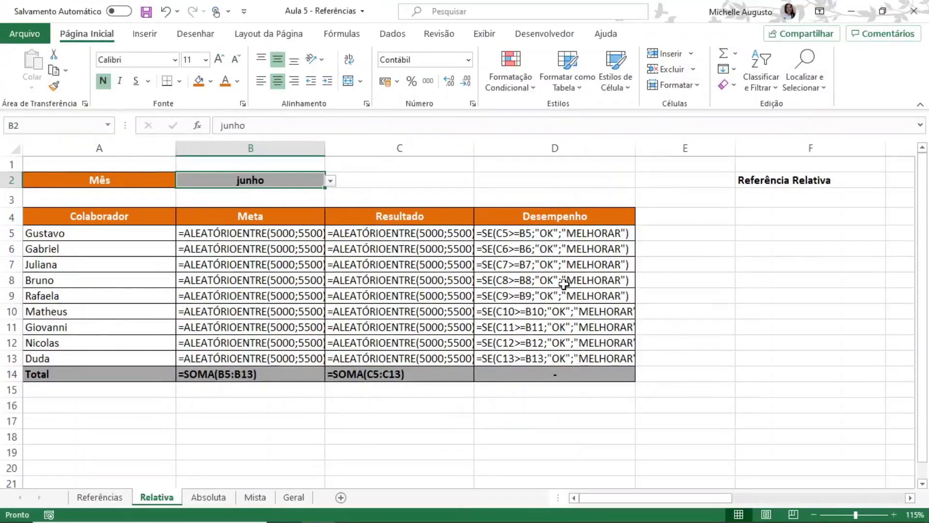
key(ctrl+grave)
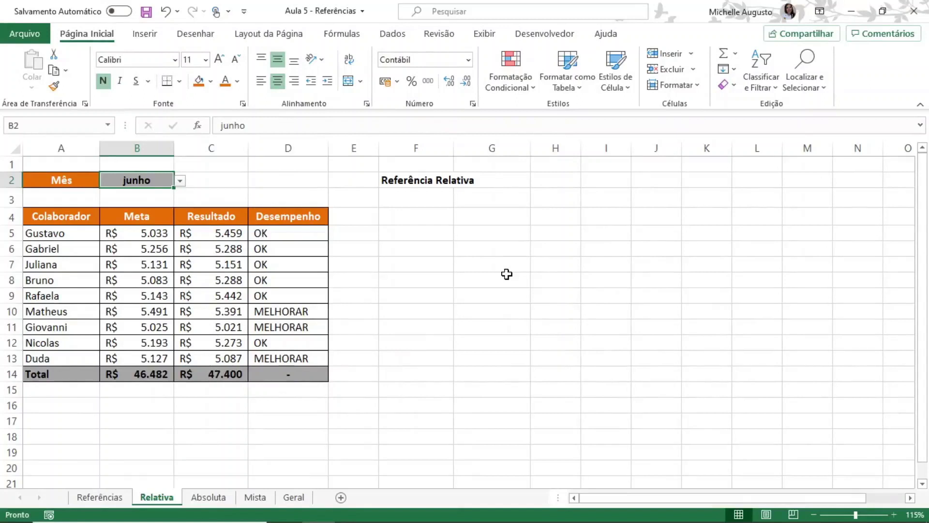
Go to the Absoluta sheet and check the percentage options offered in E4
key(ctrl+Page_Down)
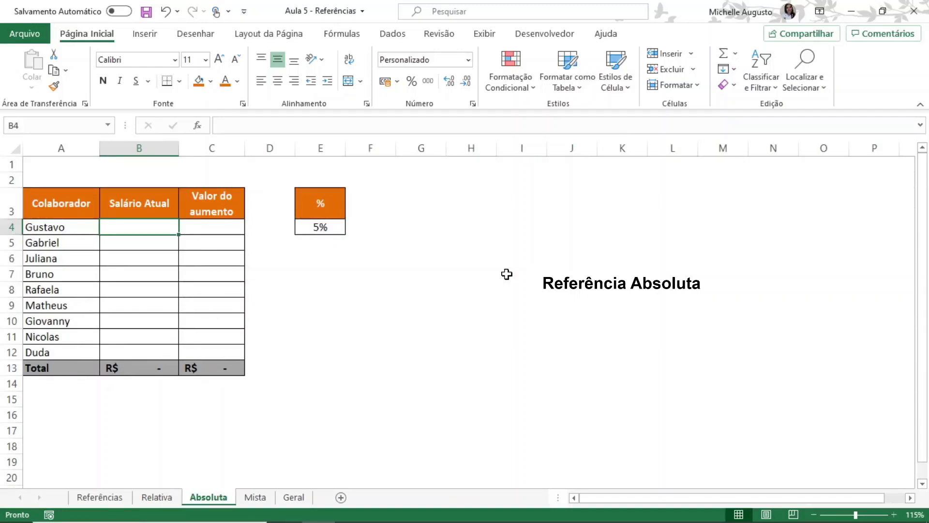
click(337, 228)
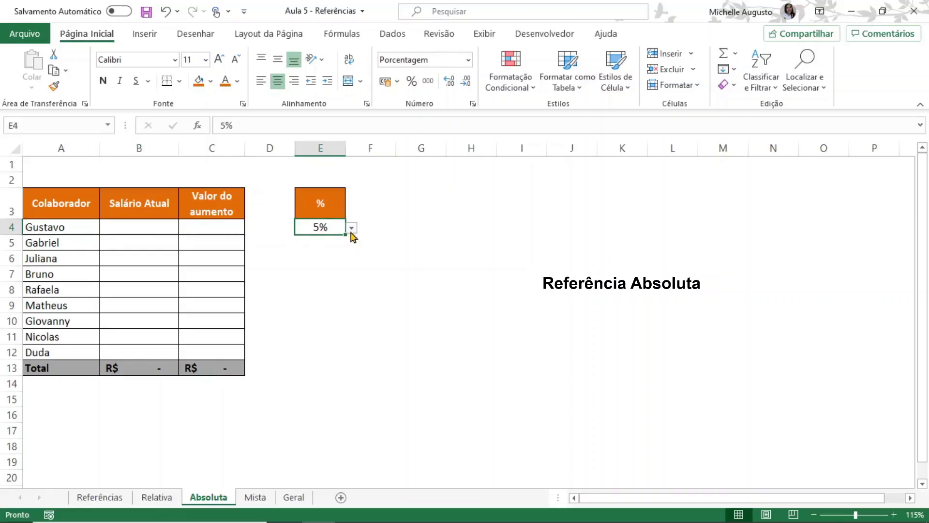
click(351, 228)
click(352, 229)
Fill the Salário Atual cells B4:B12 with random salaries using =ALEATÓRIOENTRE(5000;5500)
click(160, 223)
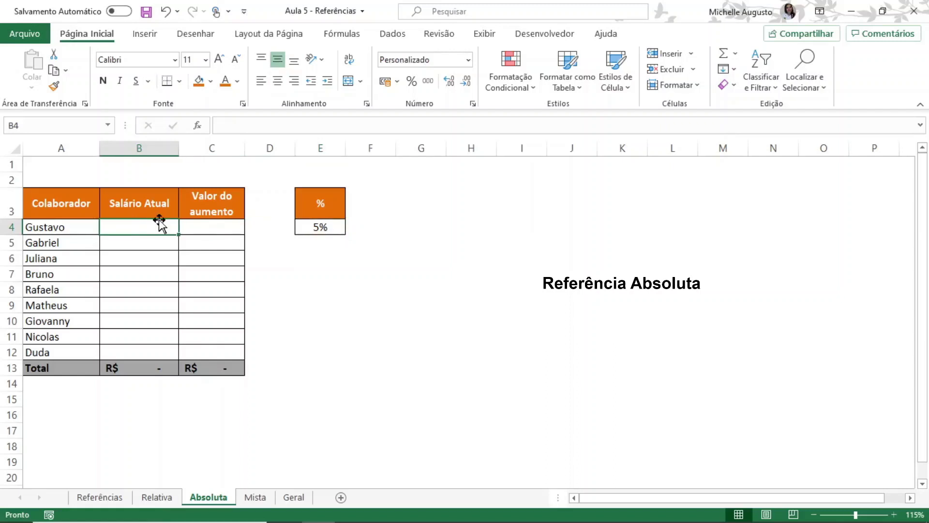
key(shift+Down)
key(shift+Down)
key(shift+Down)
key(shift+Down)
key(shift+Down)
key(shift+Down)
key(shift+Down)
key(shift+Down)
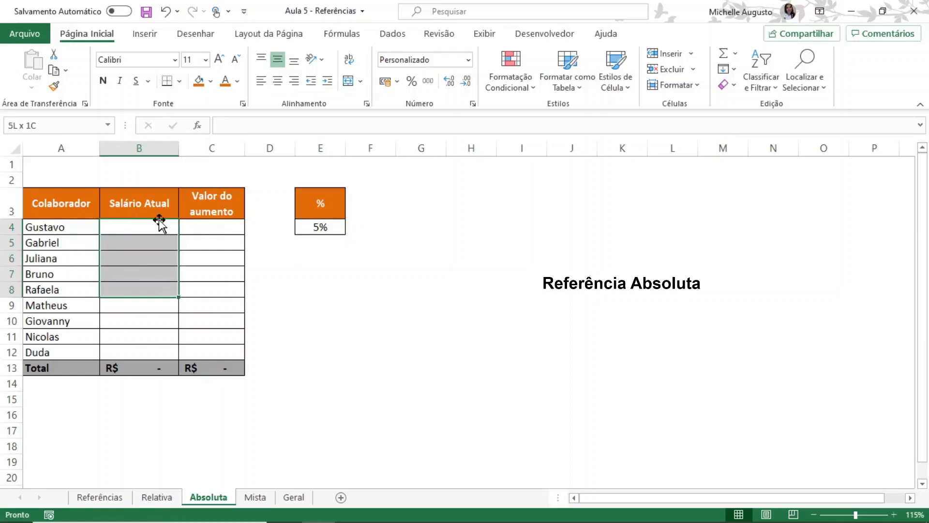
text(=)
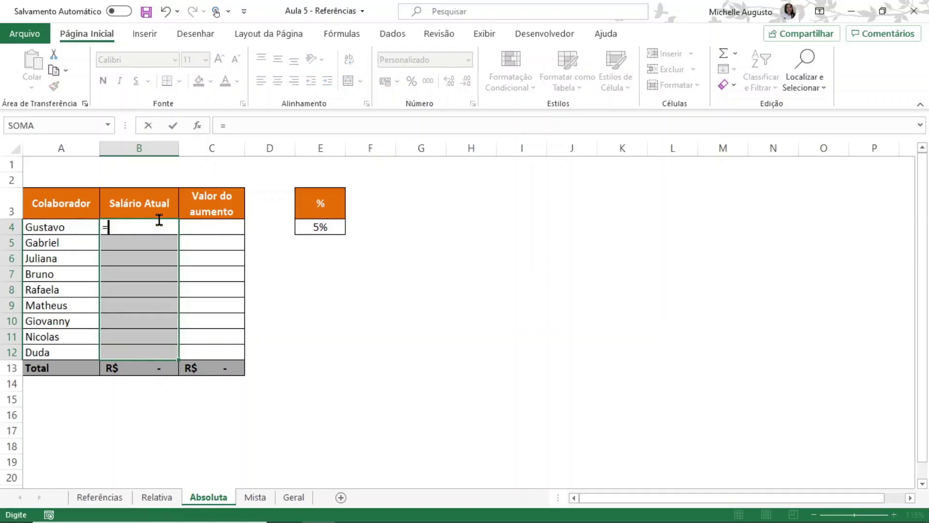
text(AL)
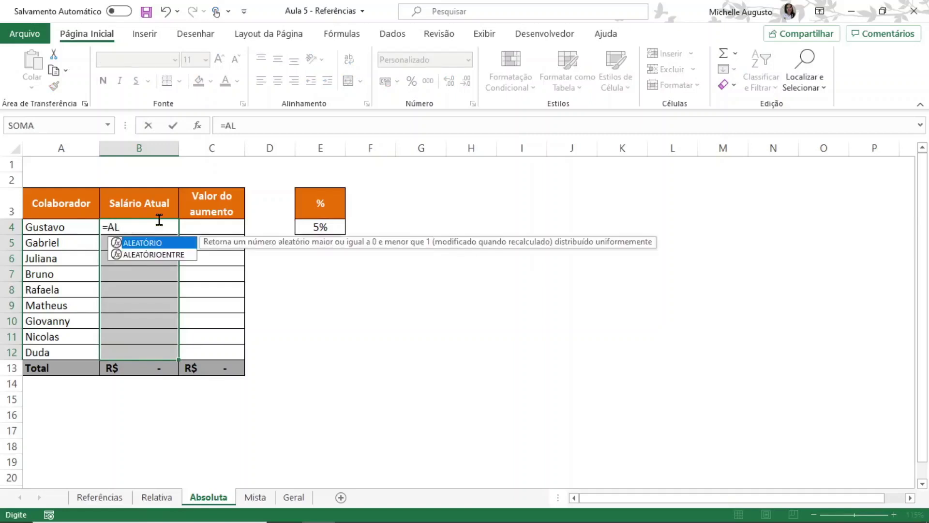
key(Down)
key(Tab)
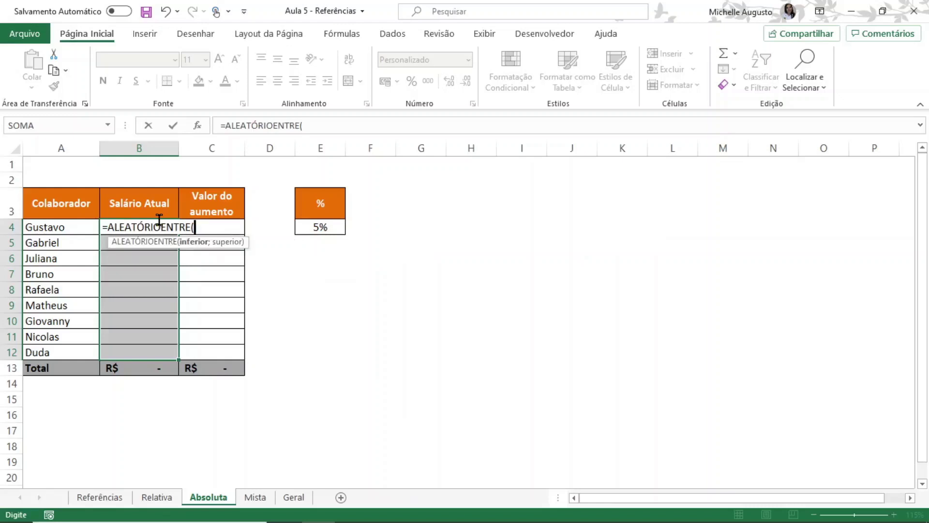
text(5000;)
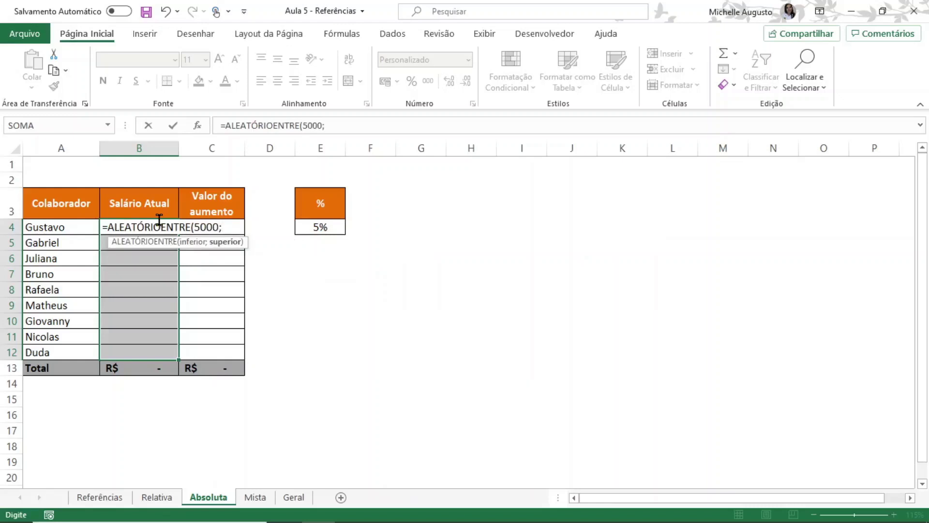
text(5500))
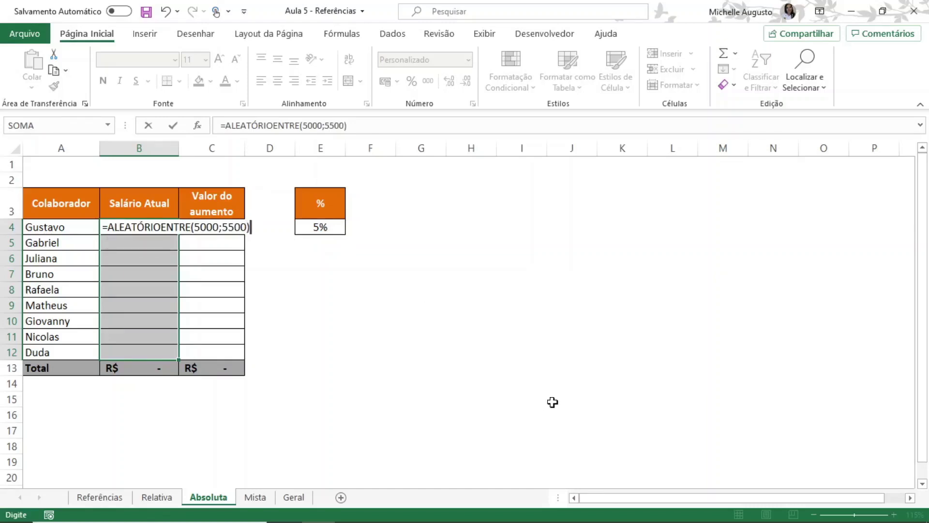
key(ctrl+Return)
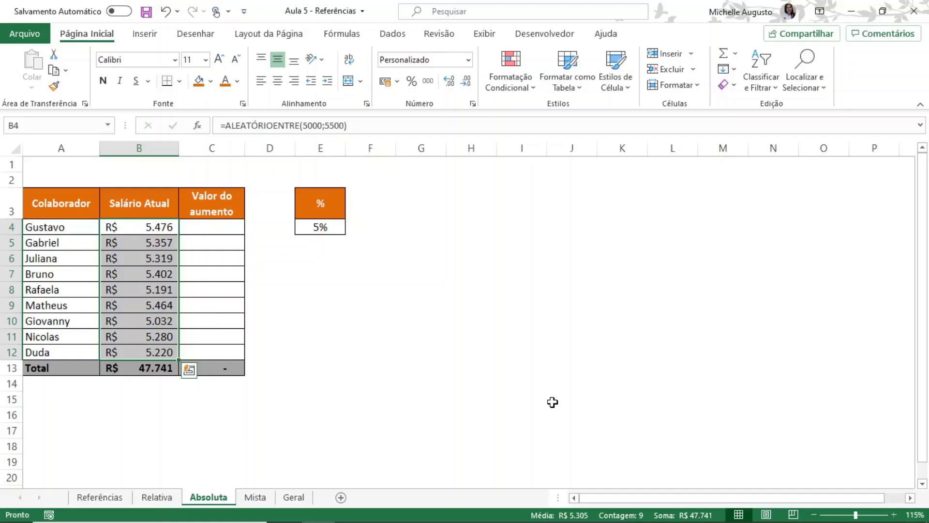
Copy the random salaries in B4:B12 and paste them over themselves as values only
key(ctrl+c)
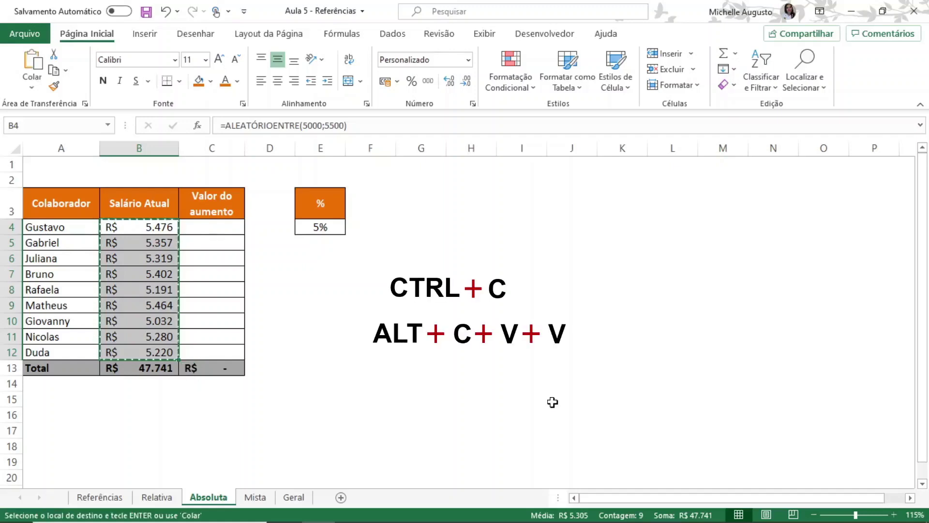
key(alt)
key(c)
key(v)
key(v)
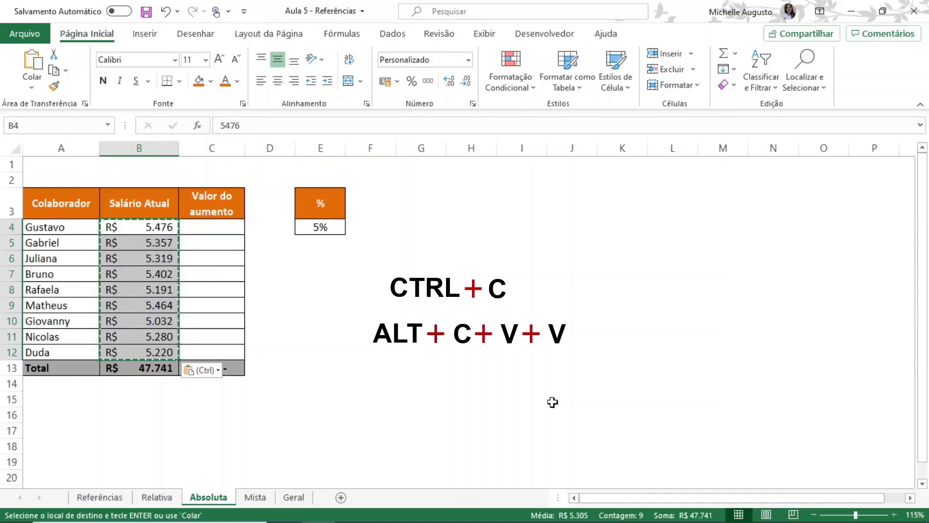
Fill the Valor do aumento cells C4:C12 with =B4*$E$4, and briefly show the sheet's formulas to check the references
key(Escape)
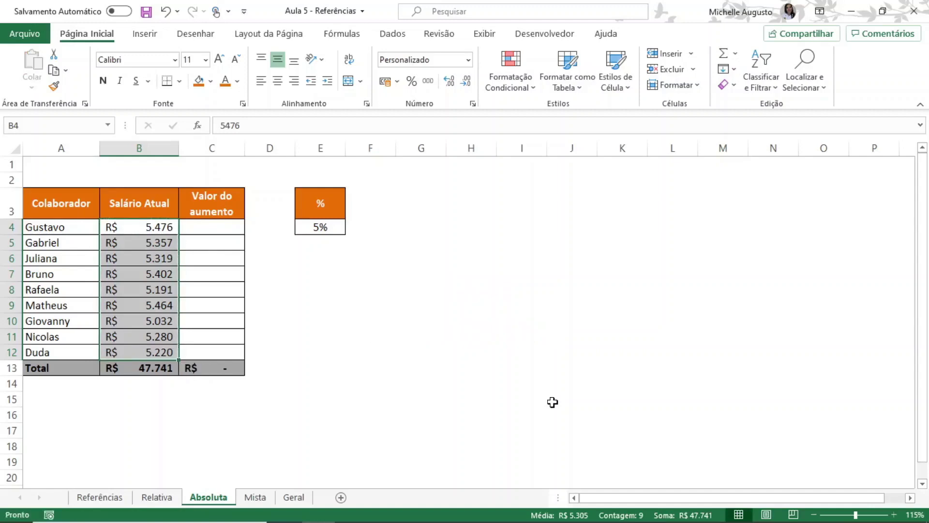
click(224, 228)
key(ctrl+shift+Down)
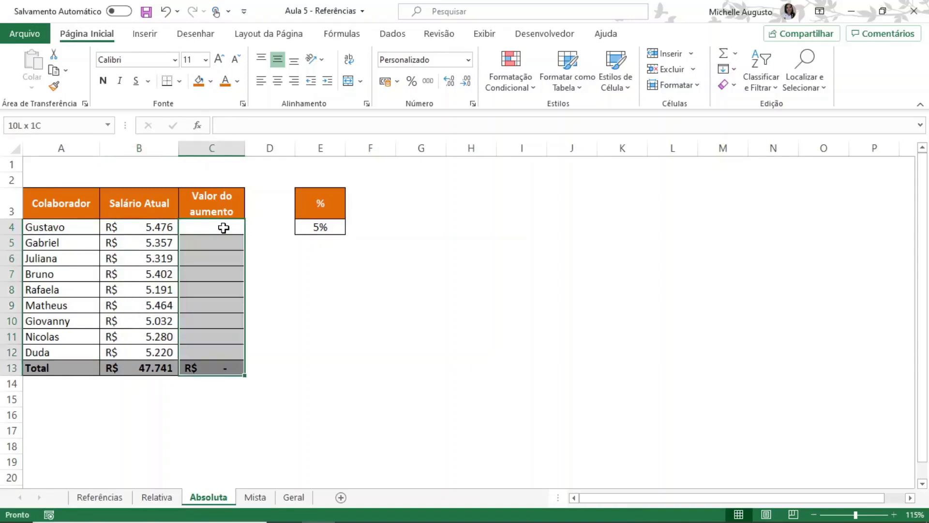
key(shift+Up)
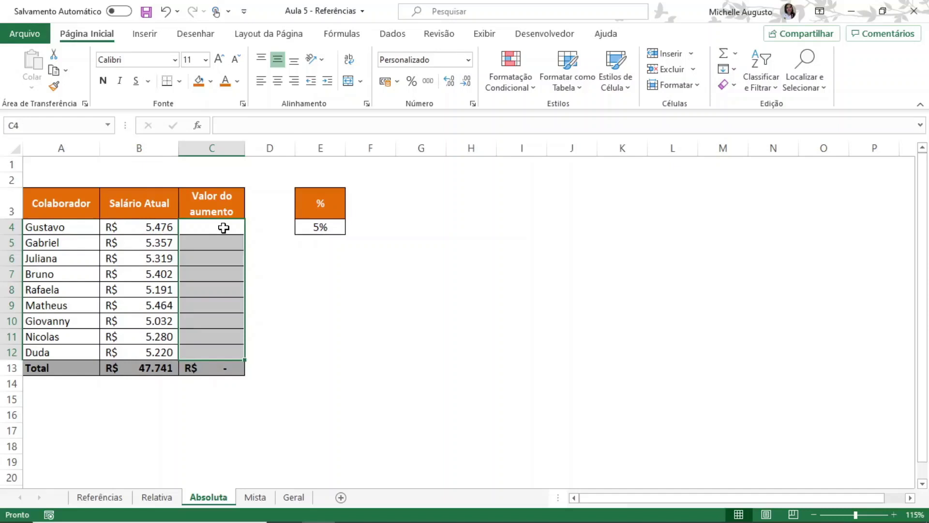
text(=)
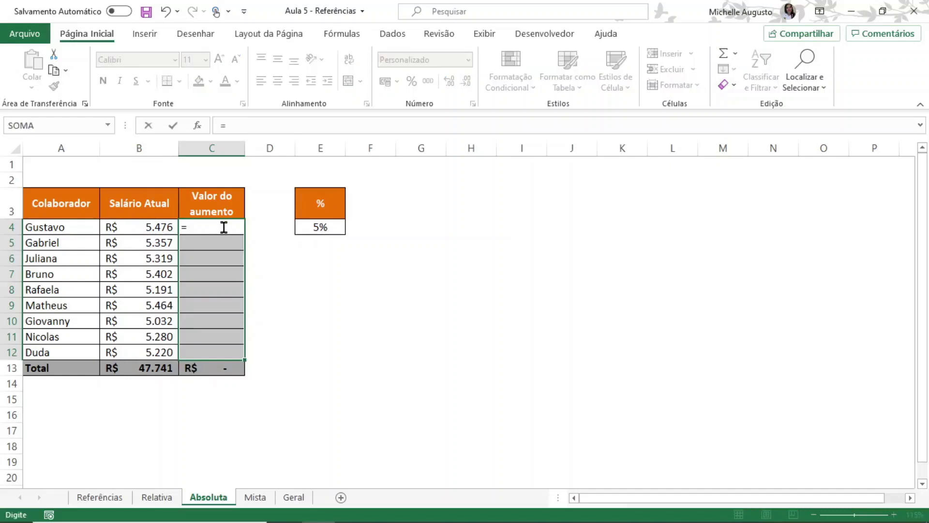
key(Left)
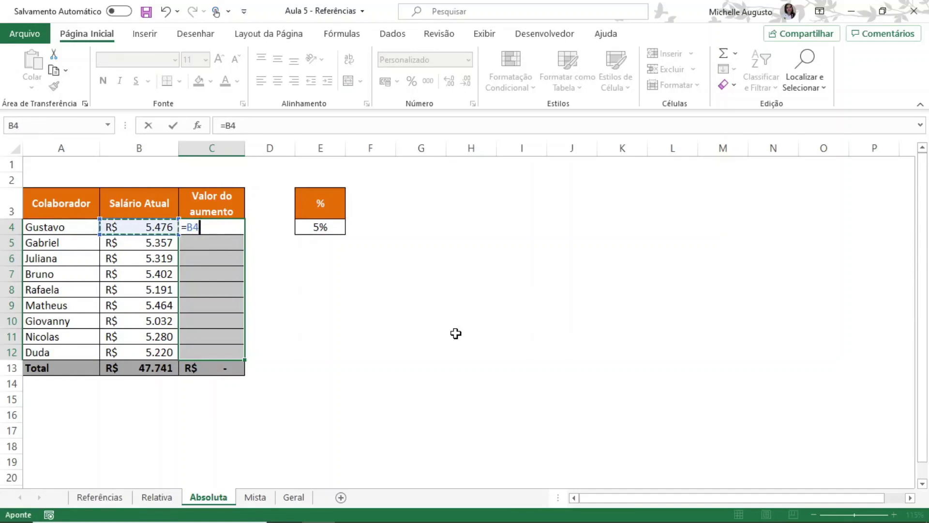
text(*)
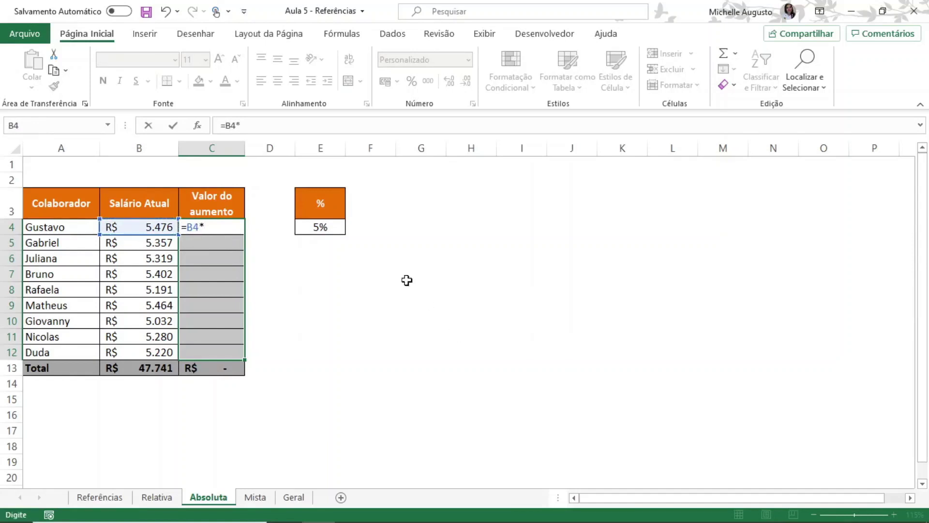
click(338, 227)
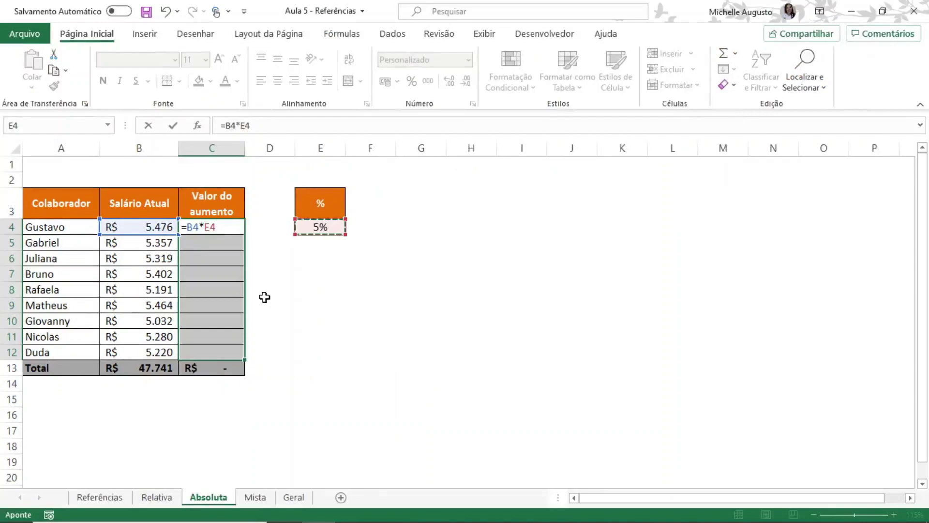
key(F4)
key(ctrl+Return)
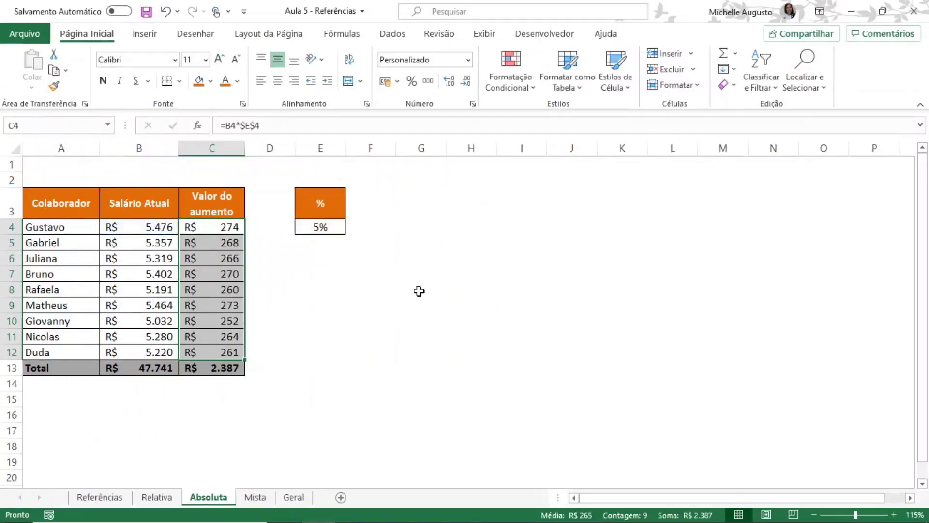
key(ctrl+grave)
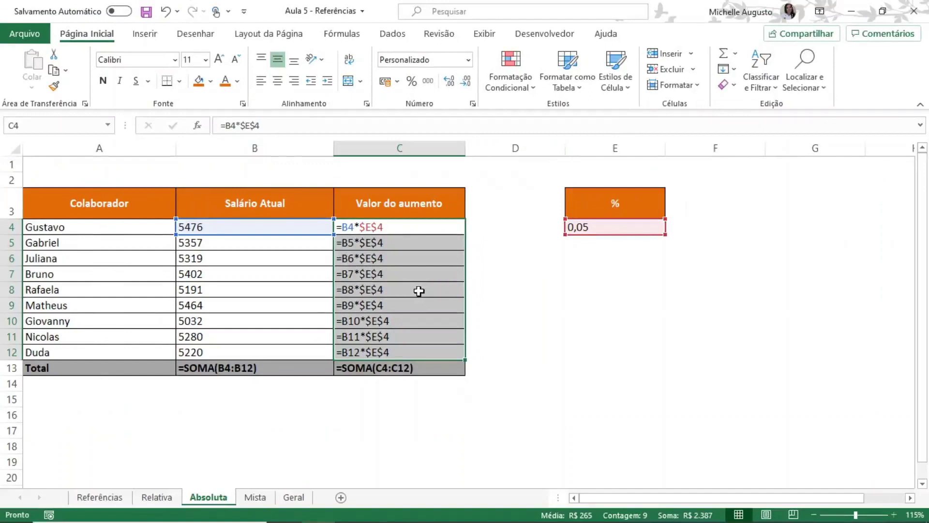
key(ctrl+grave)
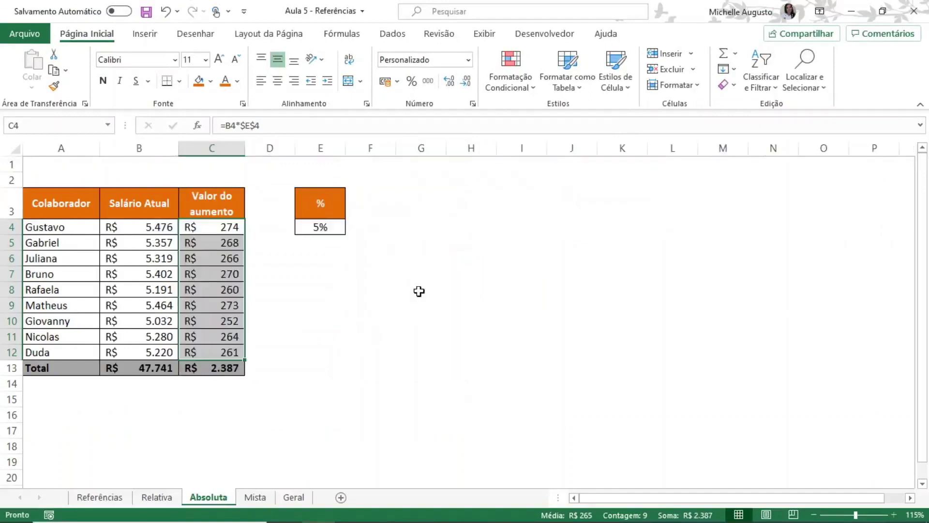
Test the raise calculation by choosing 2%, 3% and 1% in E4, and set the percentage back to 5%
click(333, 228)
click(352, 228)
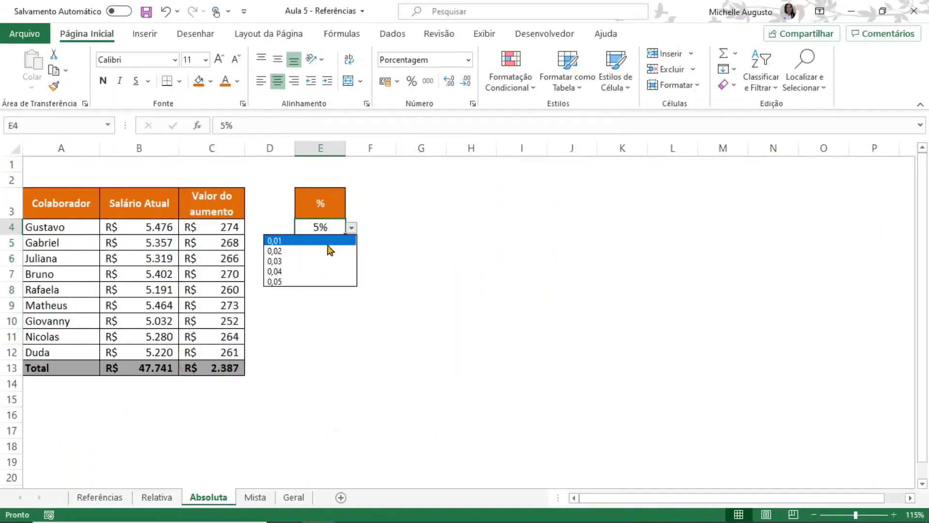
click(308, 251)
click(352, 227)
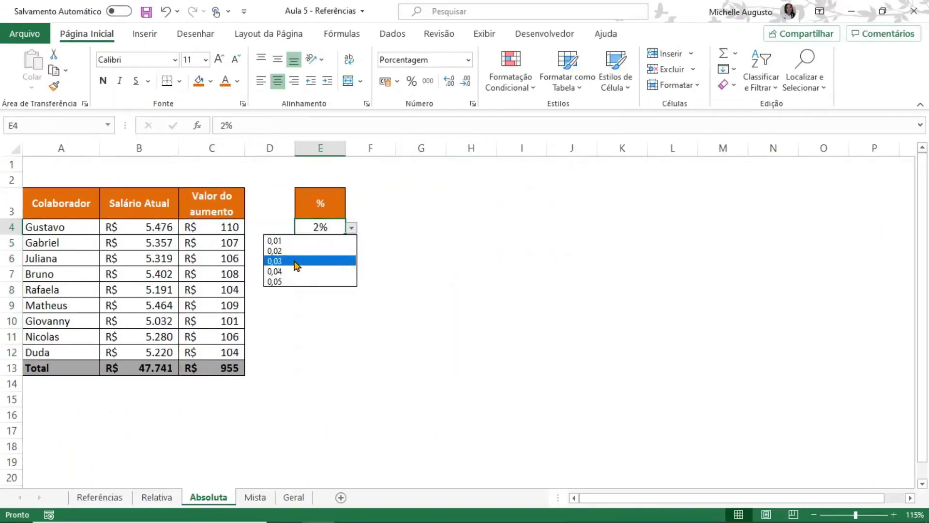
click(296, 262)
click(351, 227)
click(301, 269)
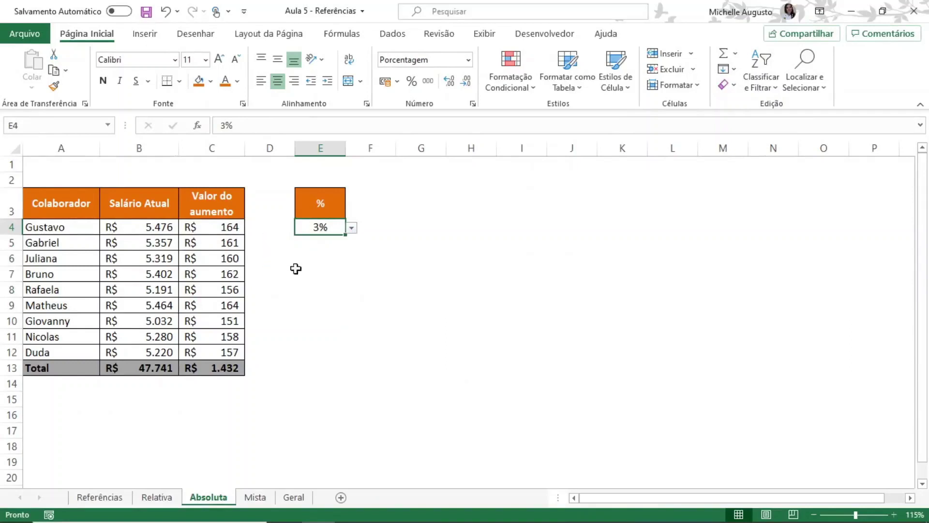
click(352, 229)
click(312, 242)
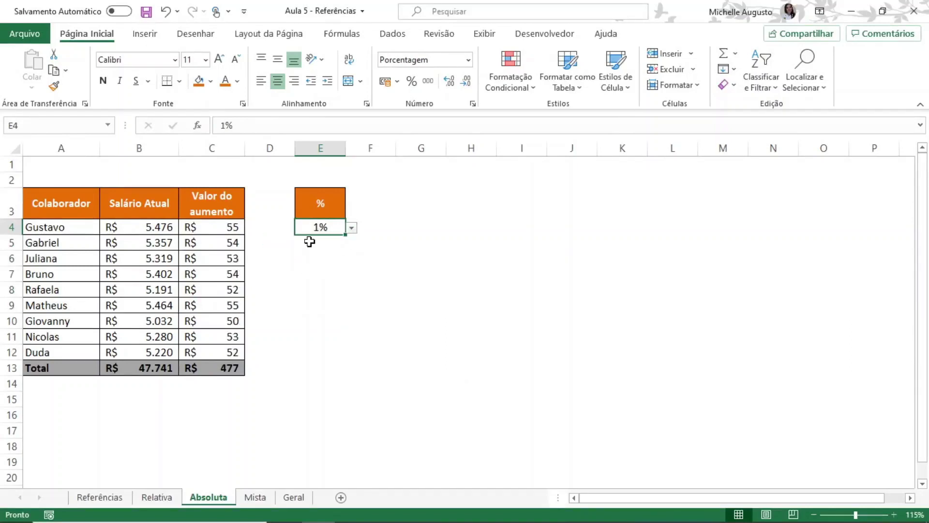
click(351, 227)
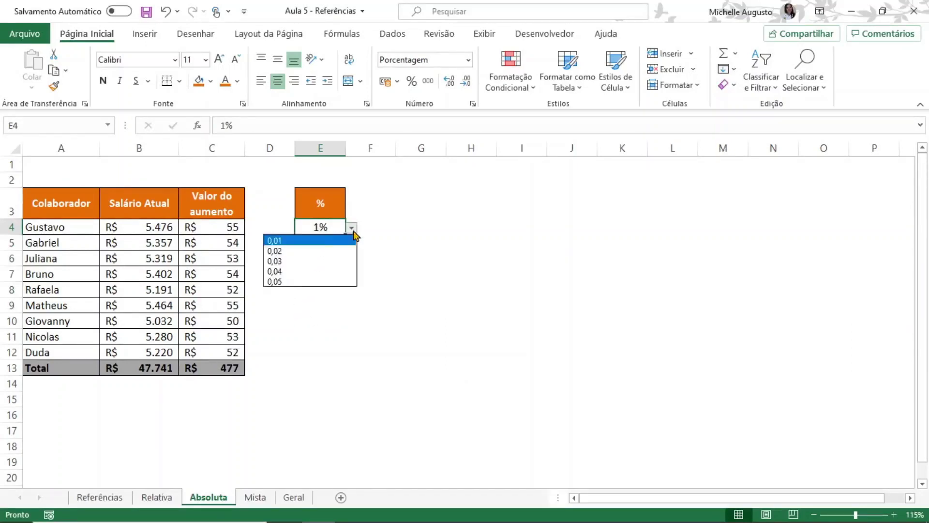
click(289, 282)
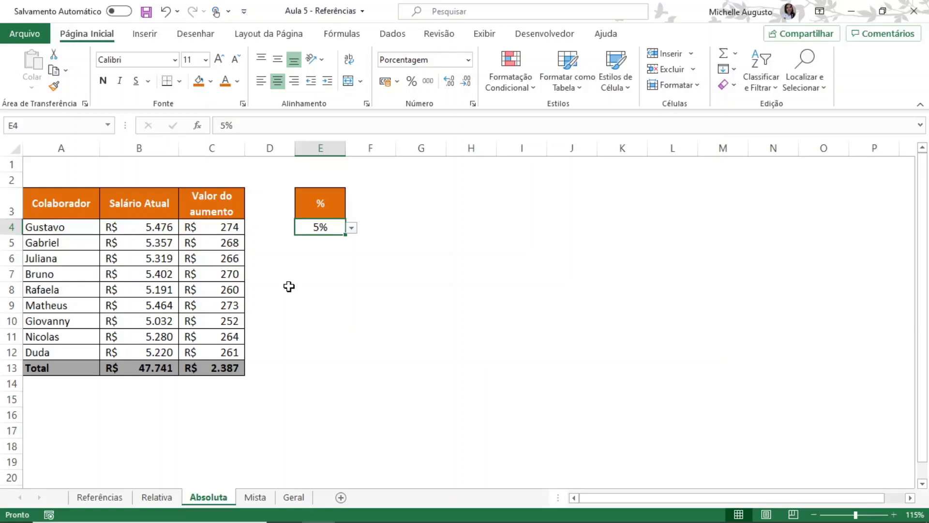
Go to the Mista sheet, display formulas instead of values, and enter =B4*C3 in C4
key(ctrl+Page_Down)
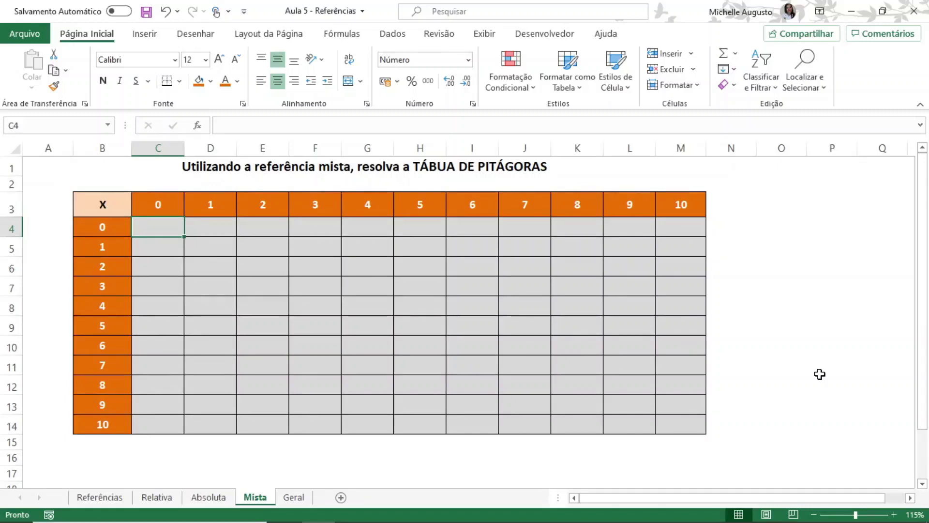
key(ctrl+grave)
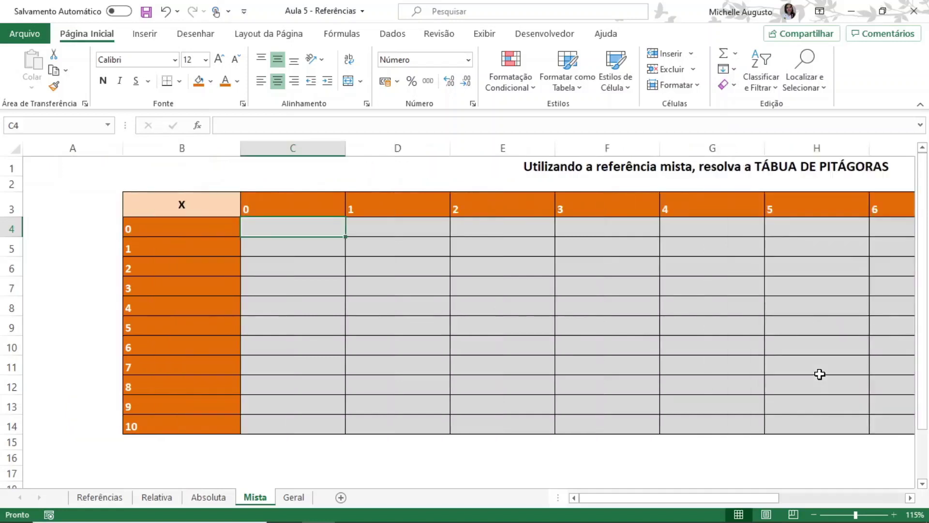
text(=)
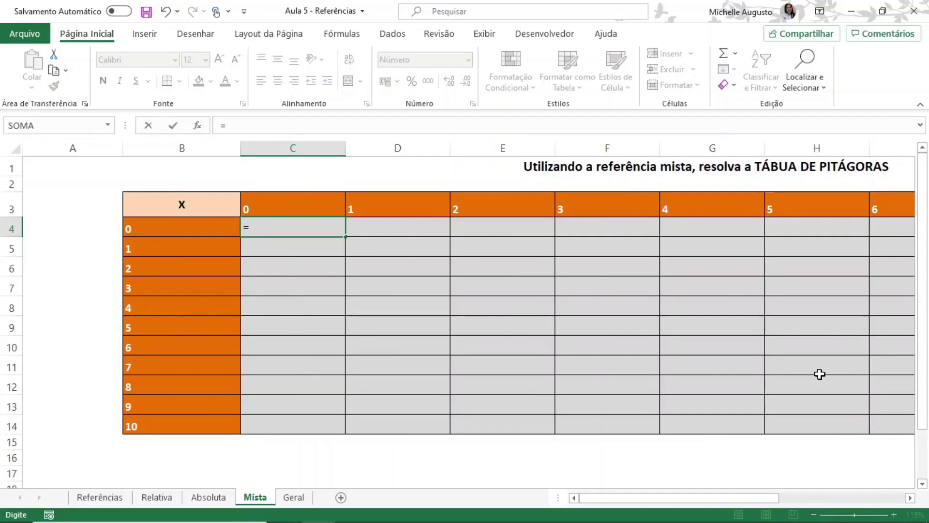
key(Left)
text(*)
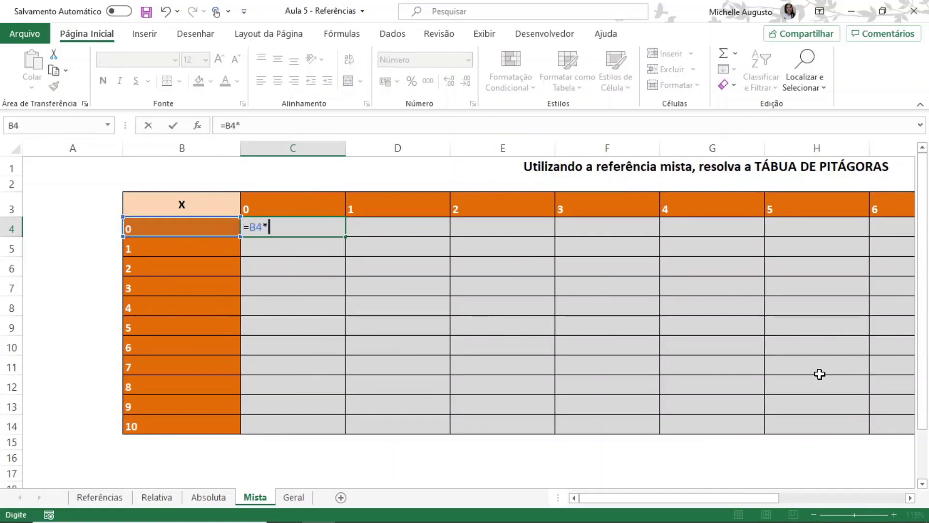
key(Up)
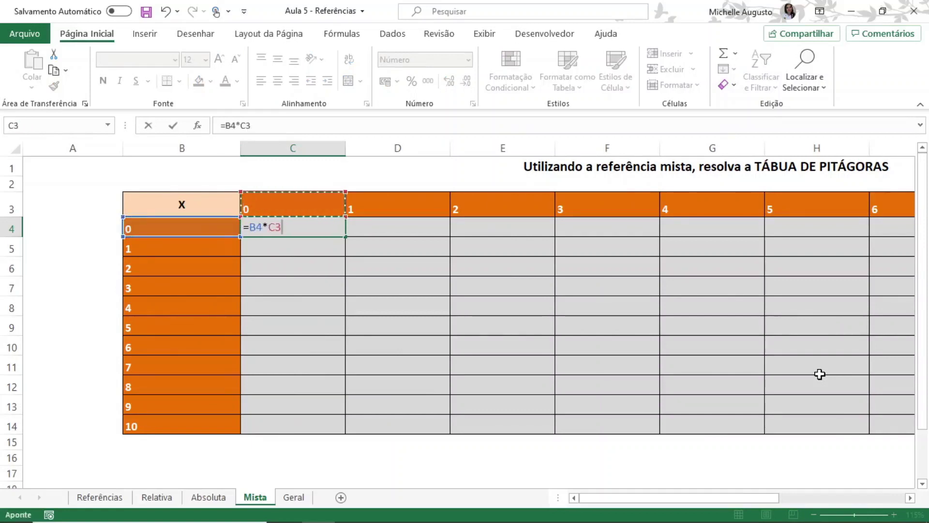
key(Return)
Enter =B5*C3 in C5 to multiply row header 1 by column header 0
text(=)
key(Left)
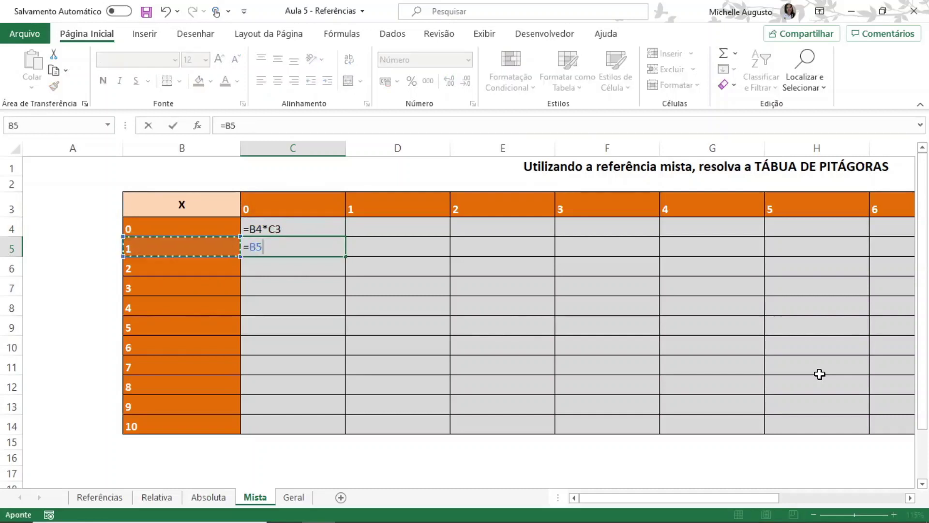
text(*)
key(Up)
key(Up)
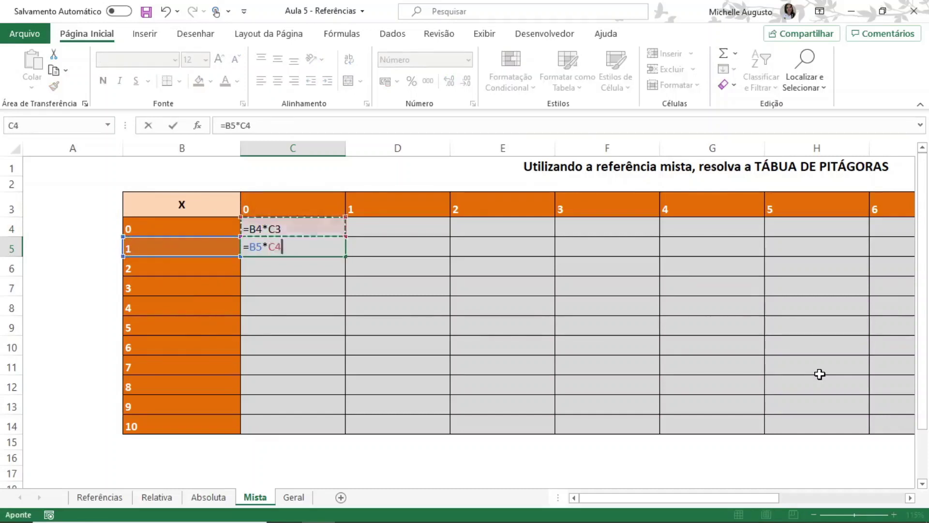
key(Return)
Enter =B6*C3 in C6 to multiply row header 2 by column header 0
text(=)
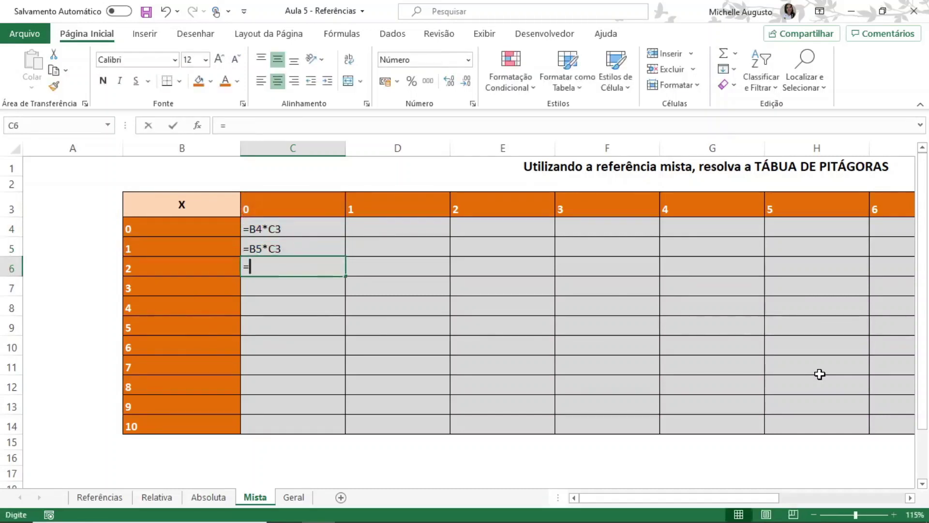
key(Left)
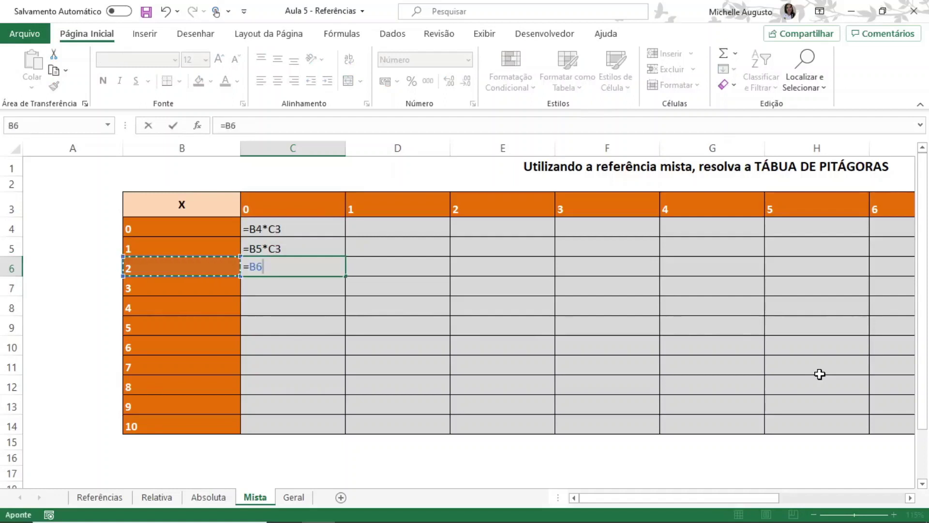
text(*)
key(Up)
key(Up)
key(Up)
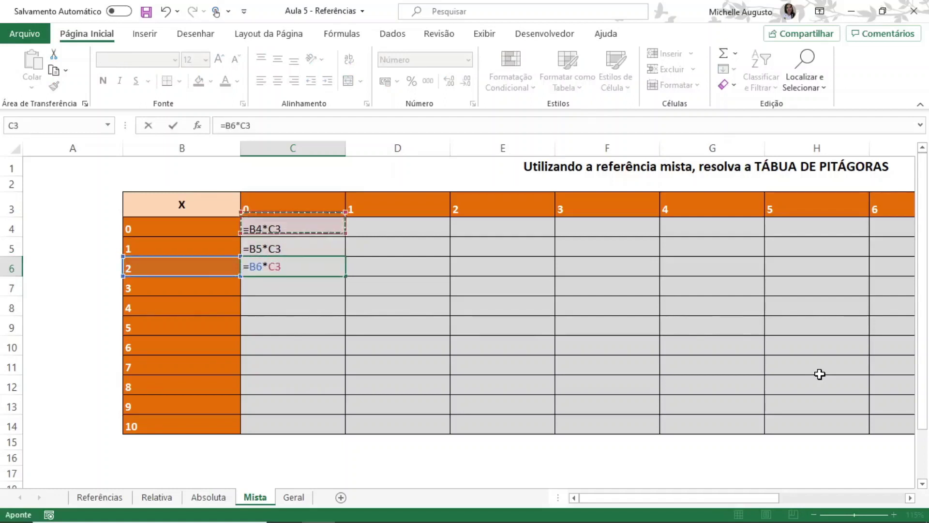
key(ctrl+Return)
key(Return)
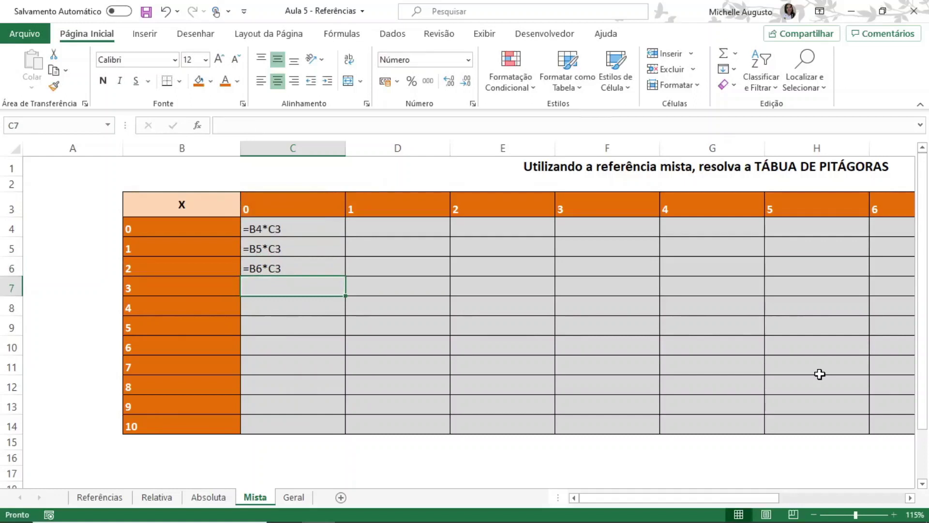
Enter =B4*D3 in D4 to multiply row header 0 by column header 1
key(Up)
key(Up)
key(Up)
key(Right)
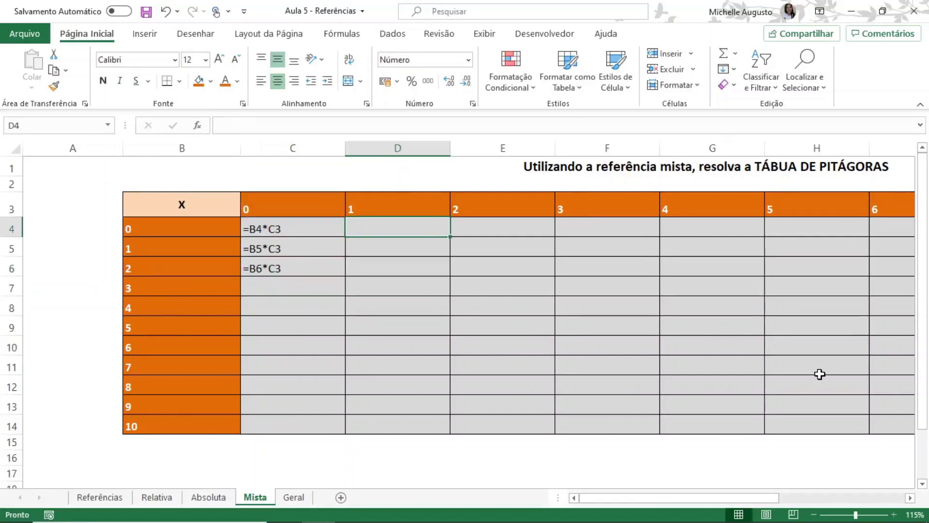
text(=)
key(Left)
key(Left)
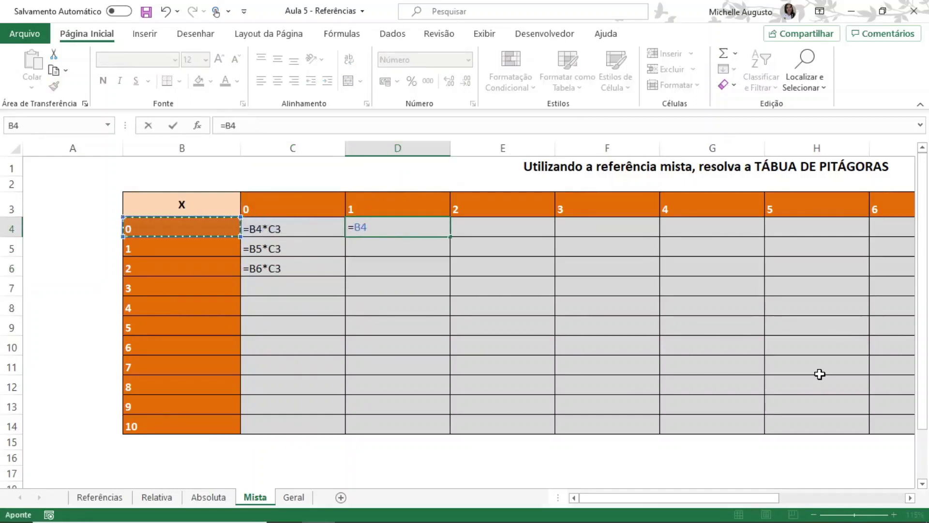
text(*)
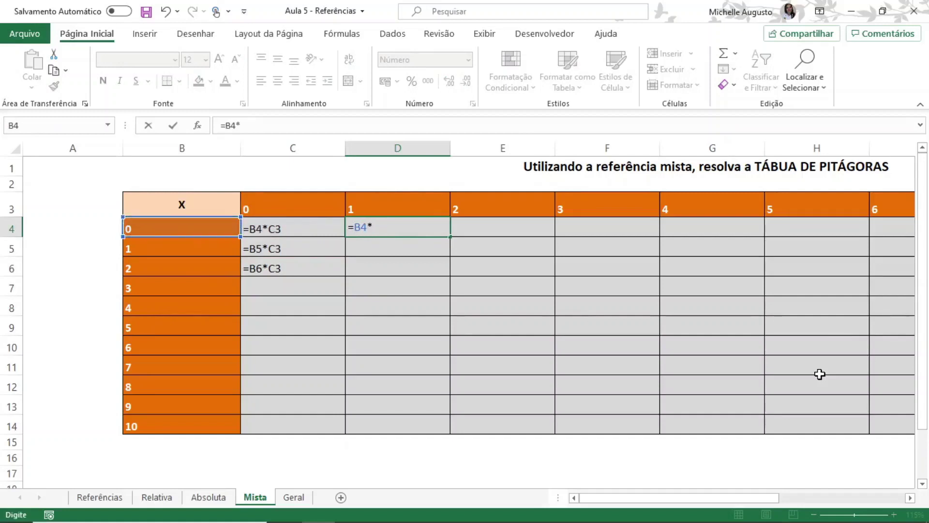
key(Up)
key(Return)
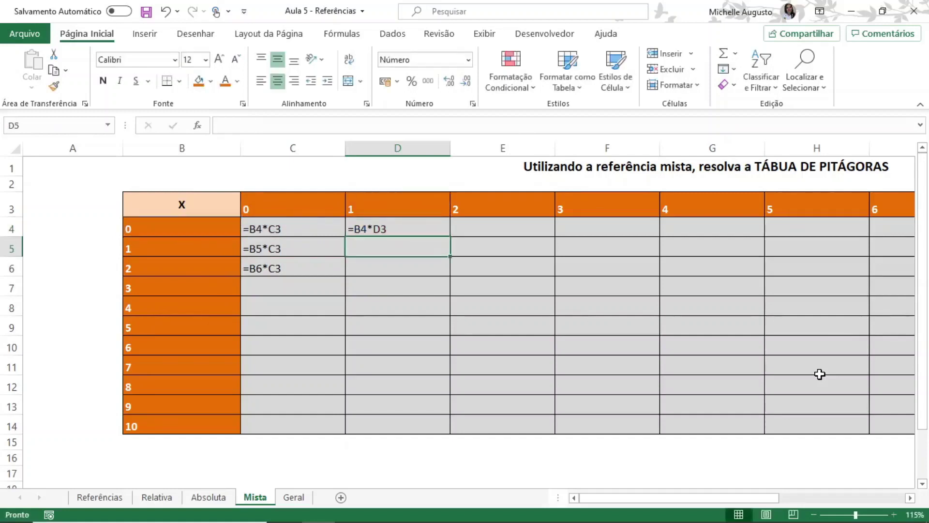
Enter =B5*D3 in D5 to multiply row header 1 by column header 1
text(=)
key(Left)
key(Left)
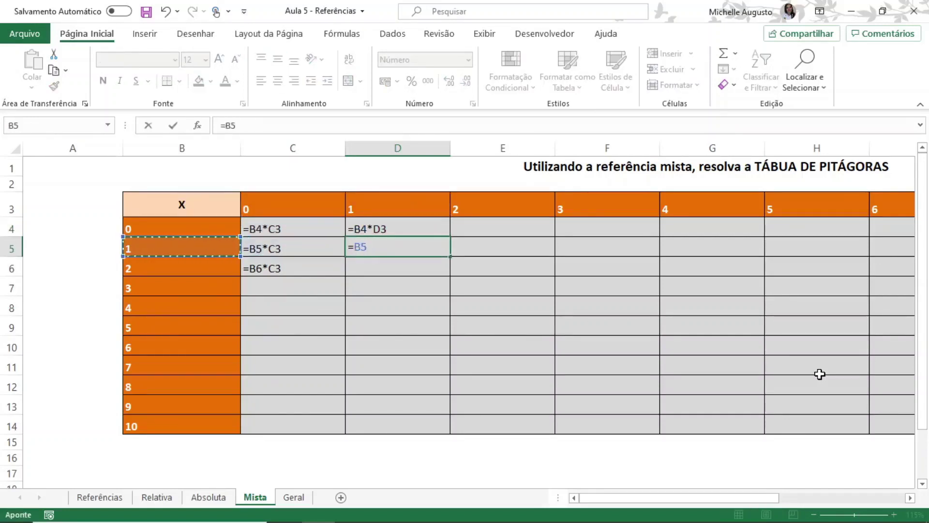
text(*)
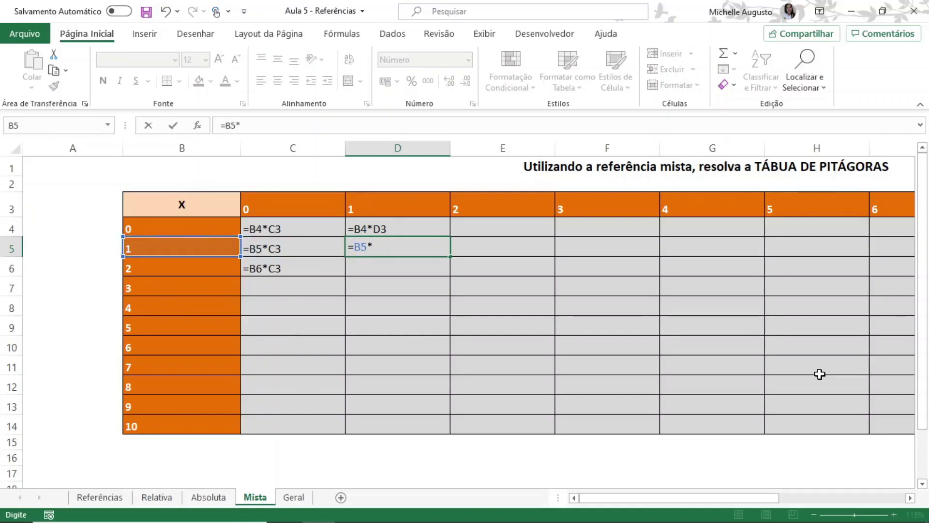
key(Up)
key(Up)
key(Return)
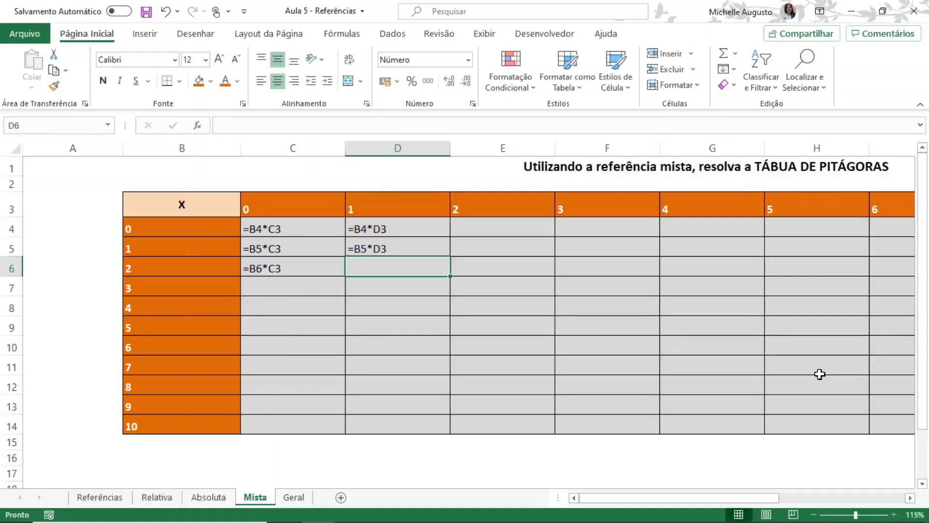
Enter =B4*E3 in E4 to multiply row header 0 by column header 2
key(Up)
key(Up)
key(Right)
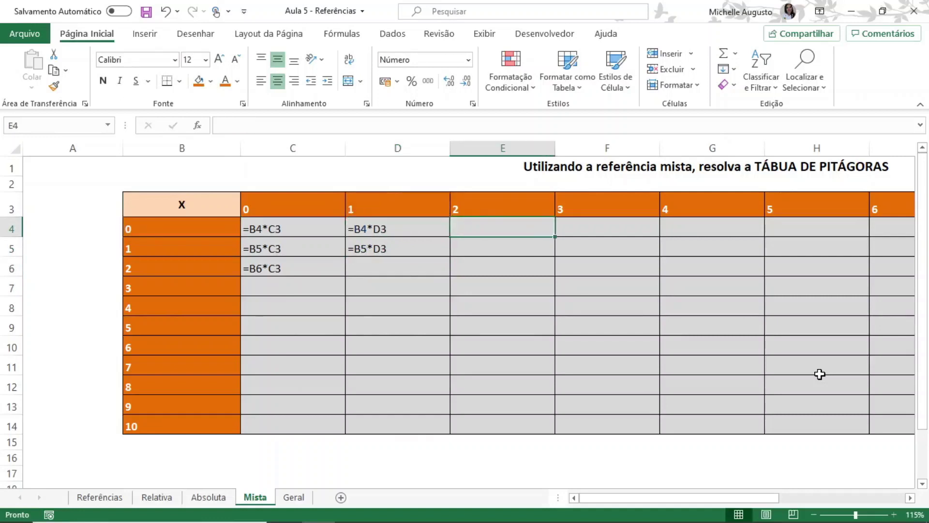
text(=)
key(Left)
key(Left)
key(Left)
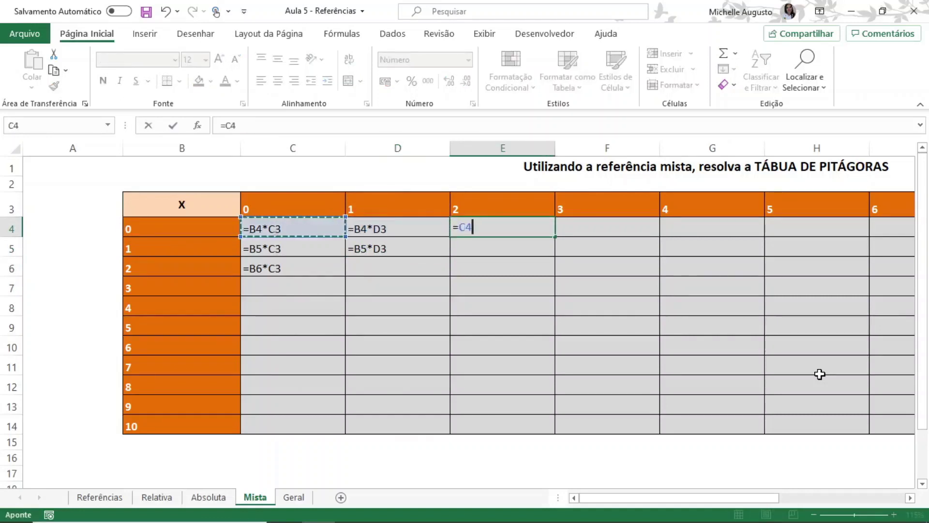
text(*)
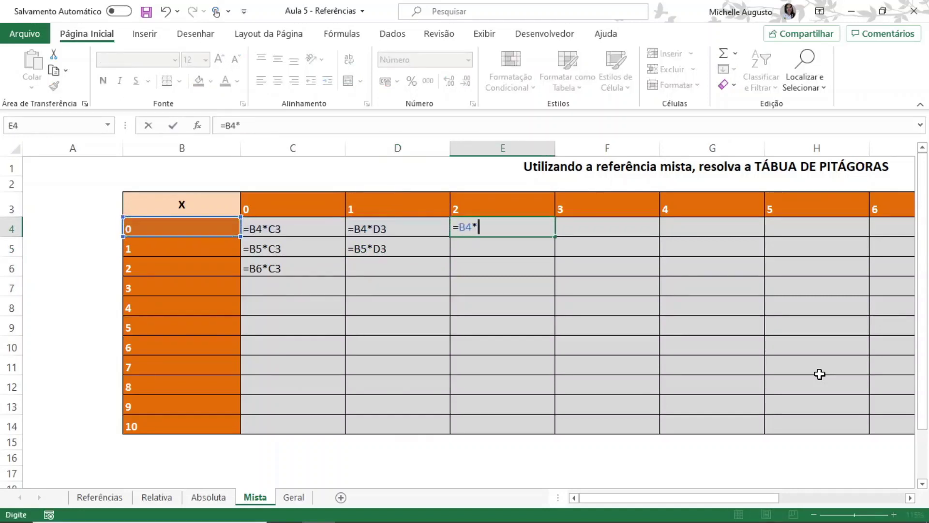
key(Up)
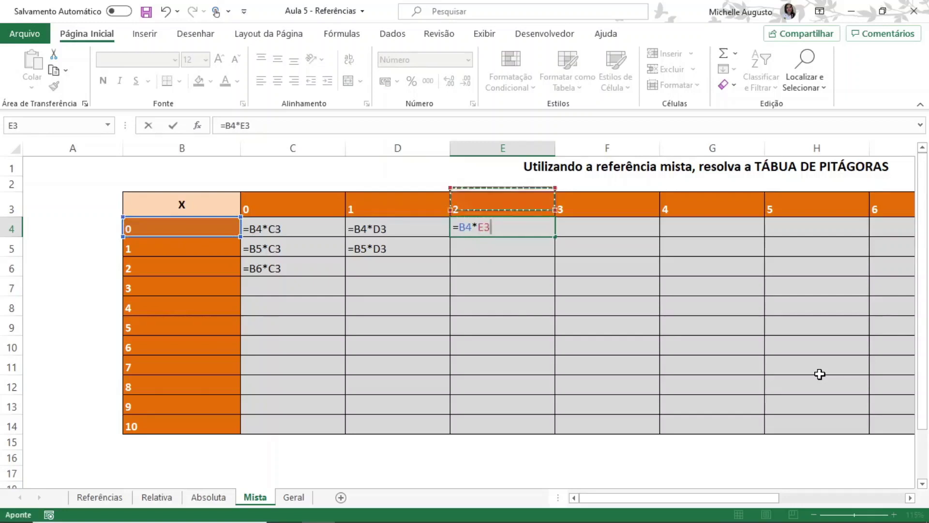
key(Return)
text(=)
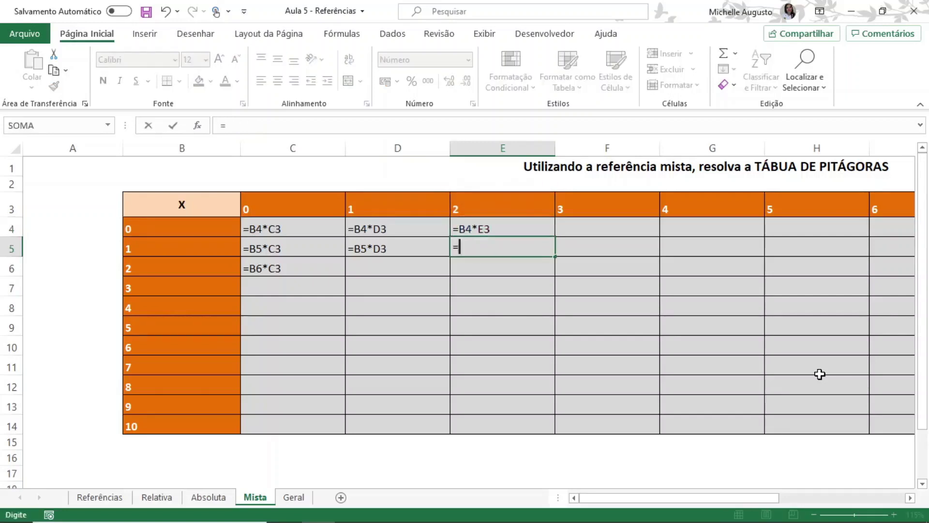
key(Left)
key(Left)
key(Left)
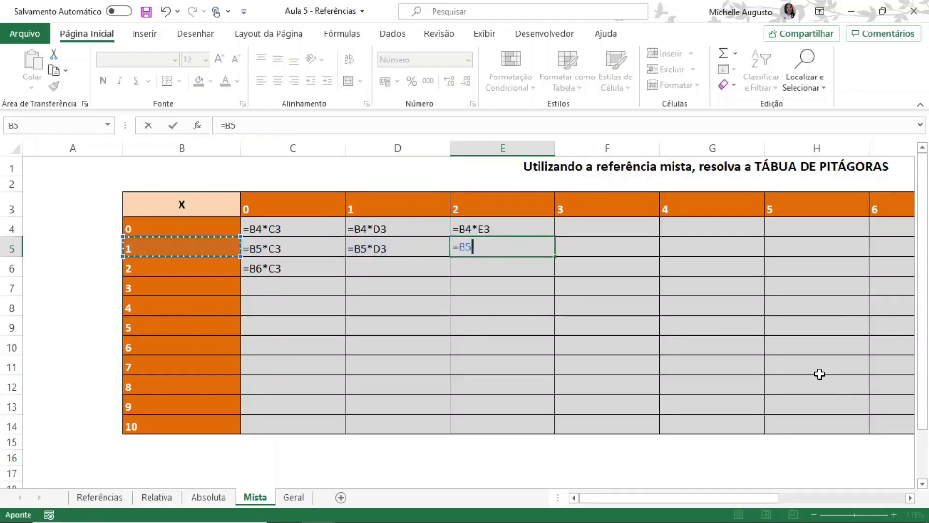
text(*)
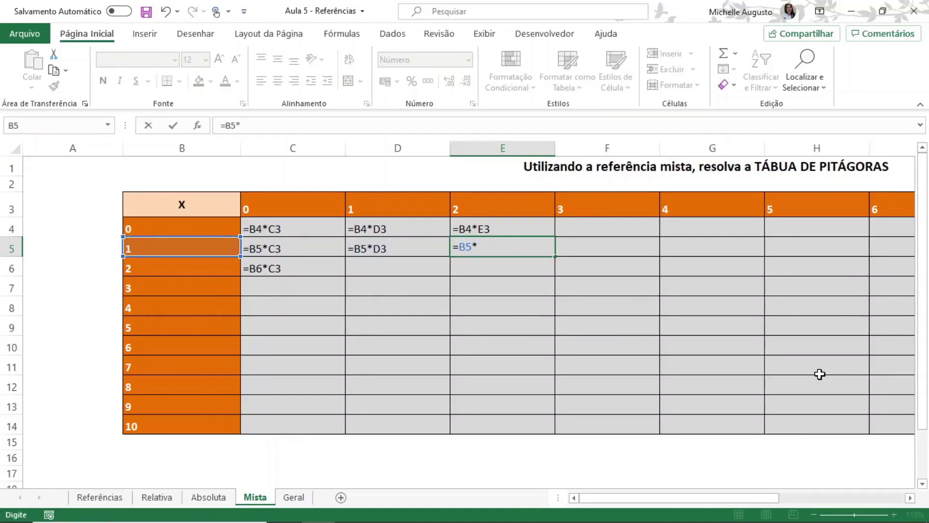
key(Up)
key(Up)
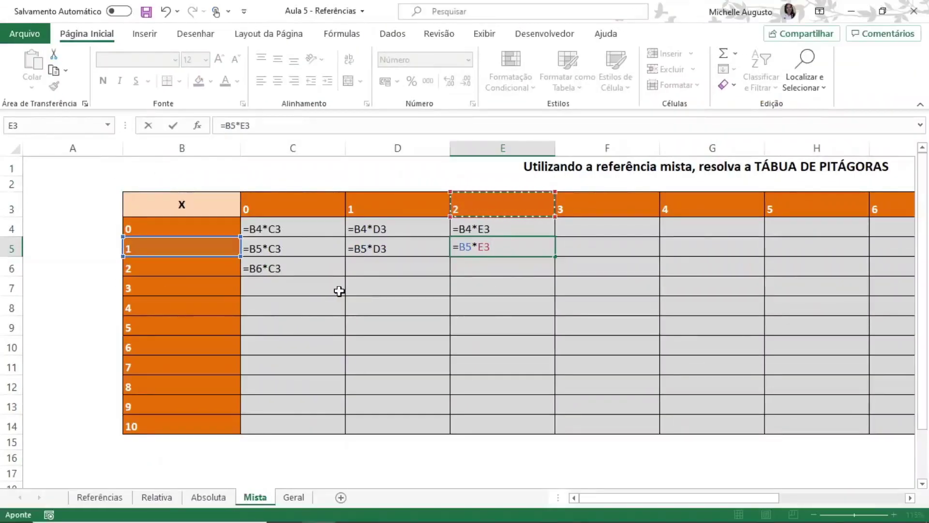
key(Escape)
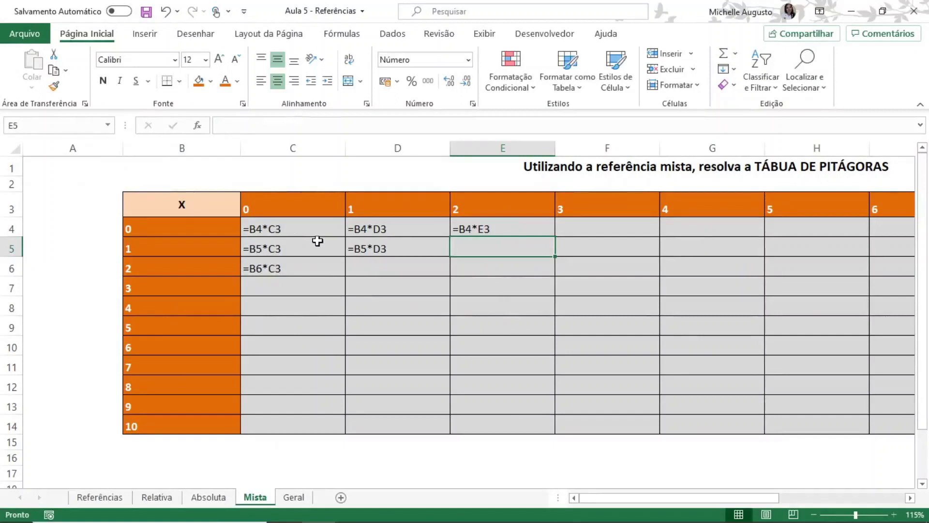
Clear the trial multiplication formulas from the range C4:E7
drag(316, 230, 463, 285)
key(Delete)
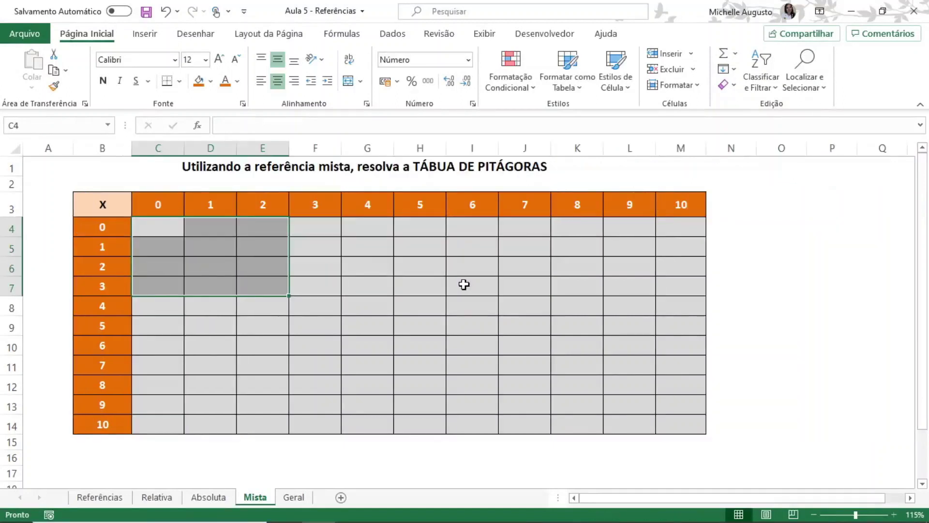
Fill the whole table body C4:M14 at once with the mixed-reference formula =$B4*C$3
click(170, 228)
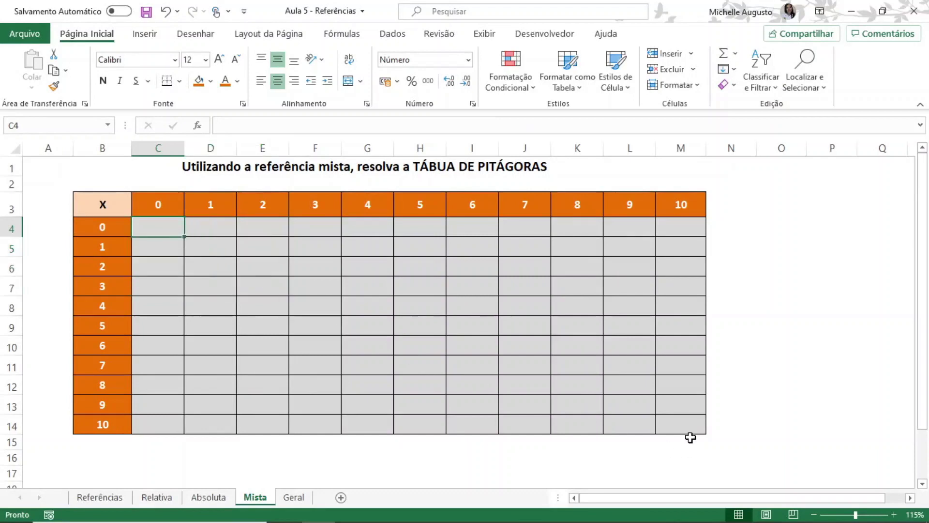
shift+click(690, 433)
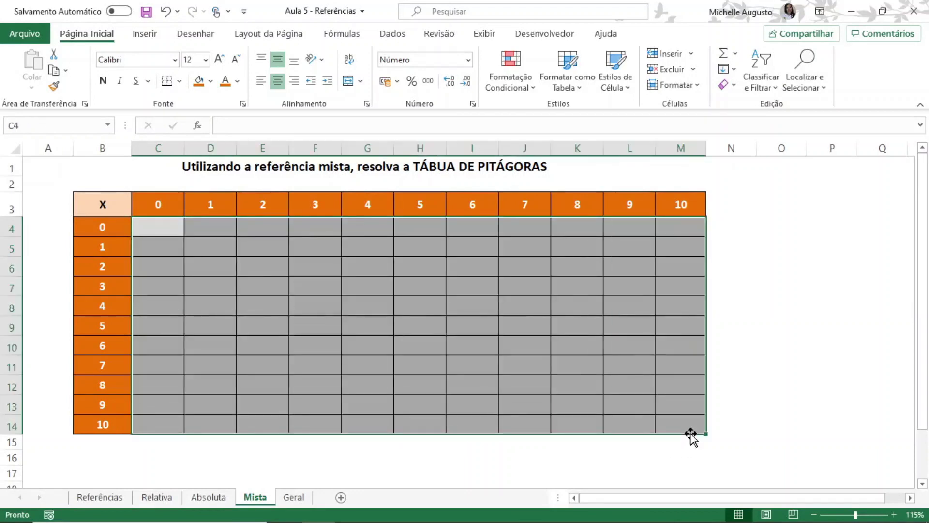
text(=)
key(Left)
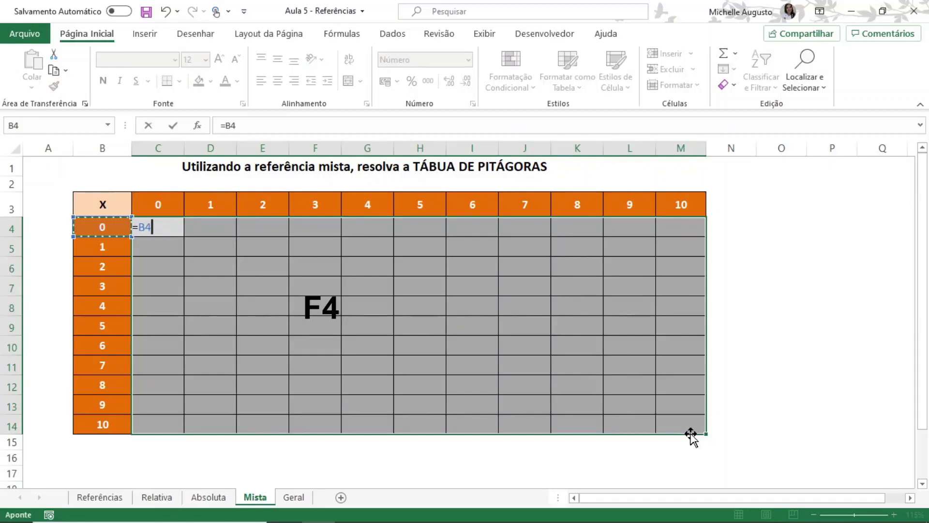
key(F4)
key(F4)
key(F4)
text(*)
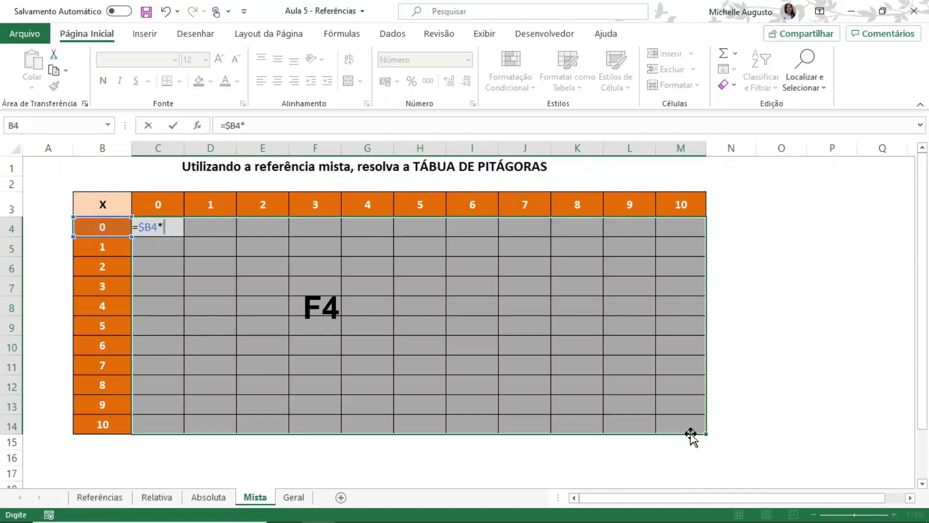
key(Up)
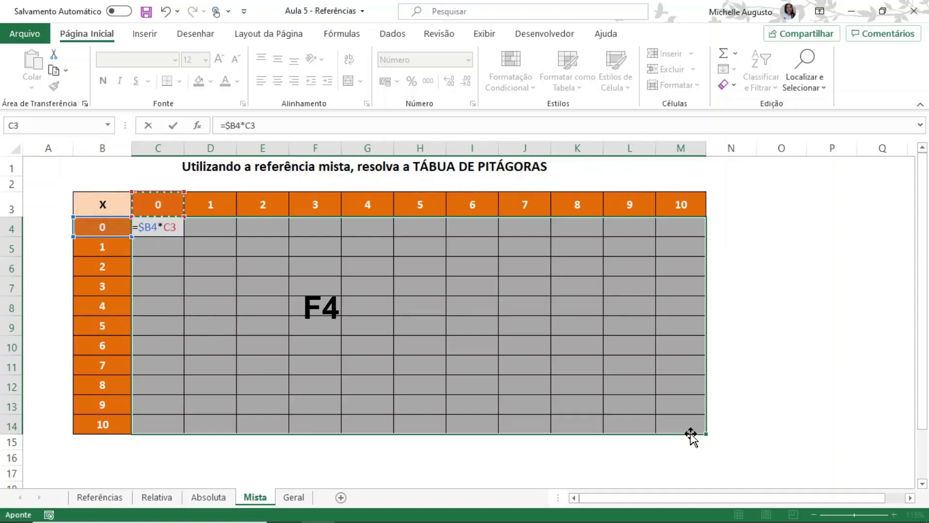
key(F4)
key(F4)
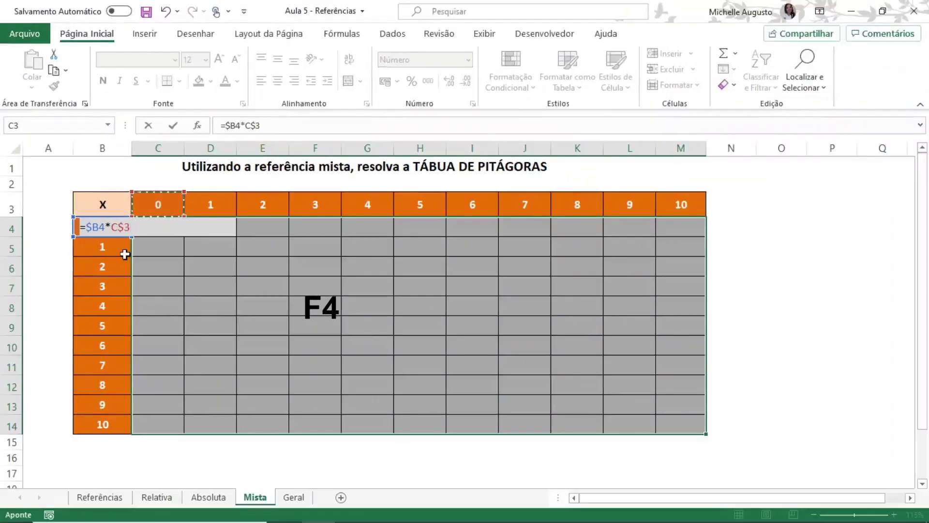
key(ctrl+Return)
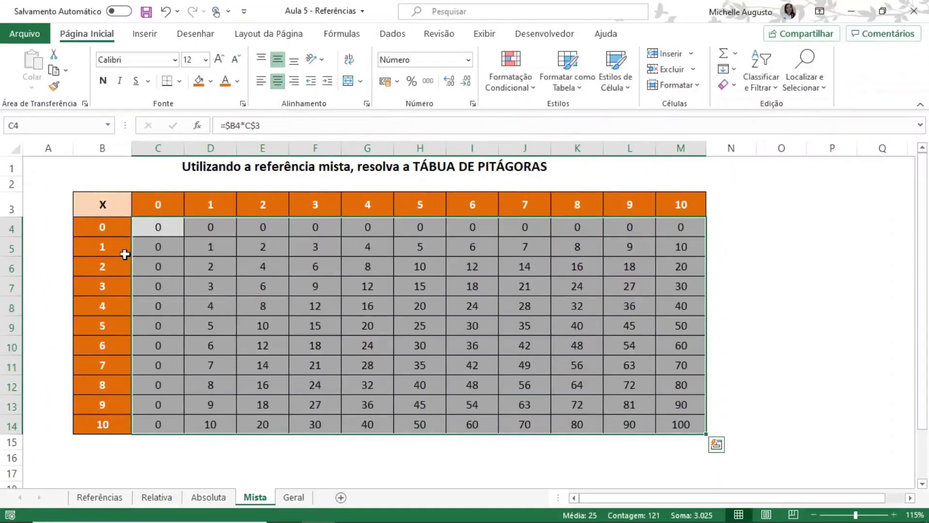
Display the formulas throughout the multiplication table, return to the calculated values, and select C4 to check its formula
key(ctrl+grave)
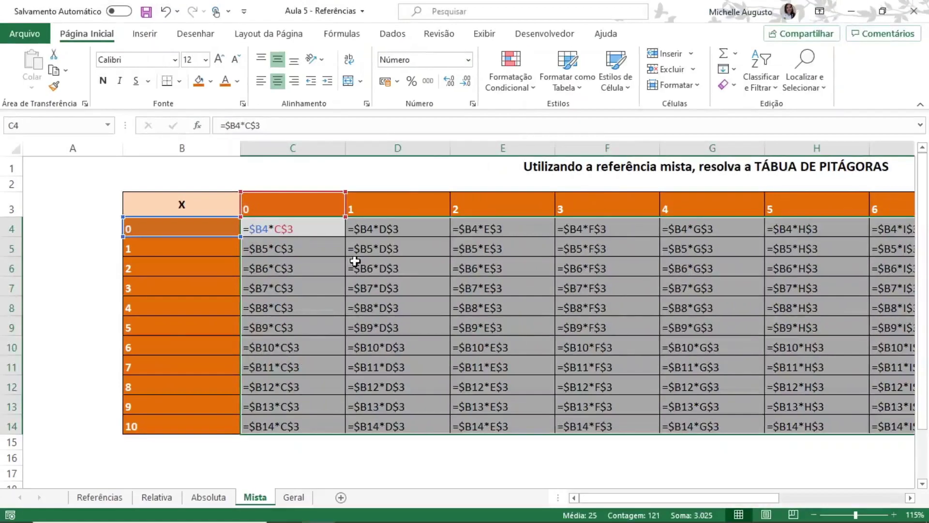
key(ctrl+grave)
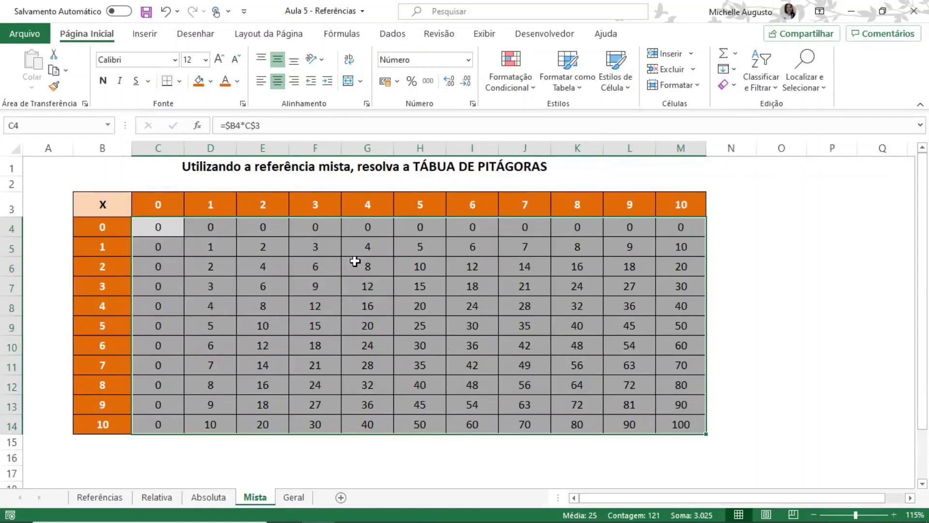
click(175, 227)
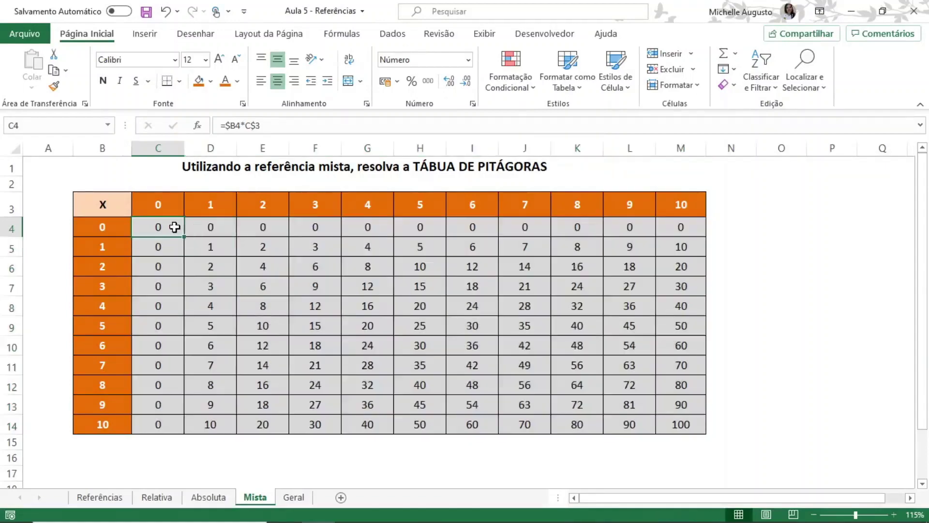